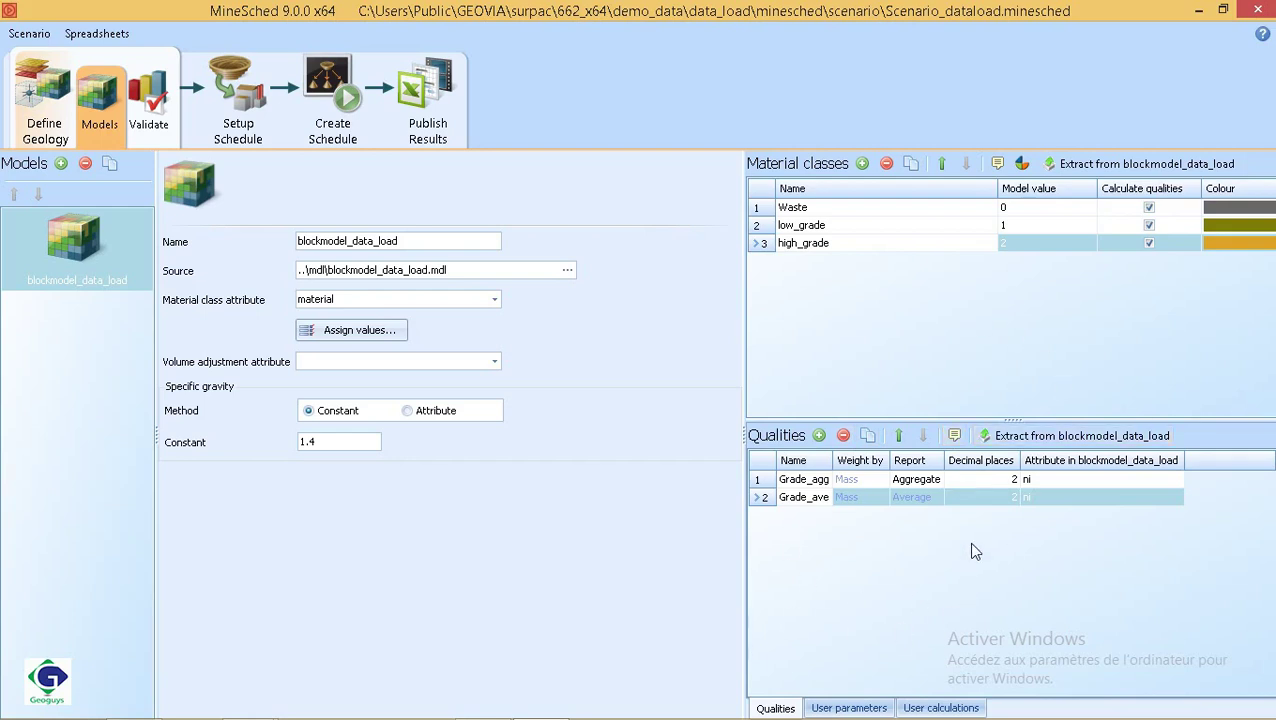
- Review the user parameters and user calculations of blockmodel_data_load, and return to its qualities
{"action": "left_click", "coordinate": [852, 708]}
{"action": "left_click", "coordinate": [917, 708]}
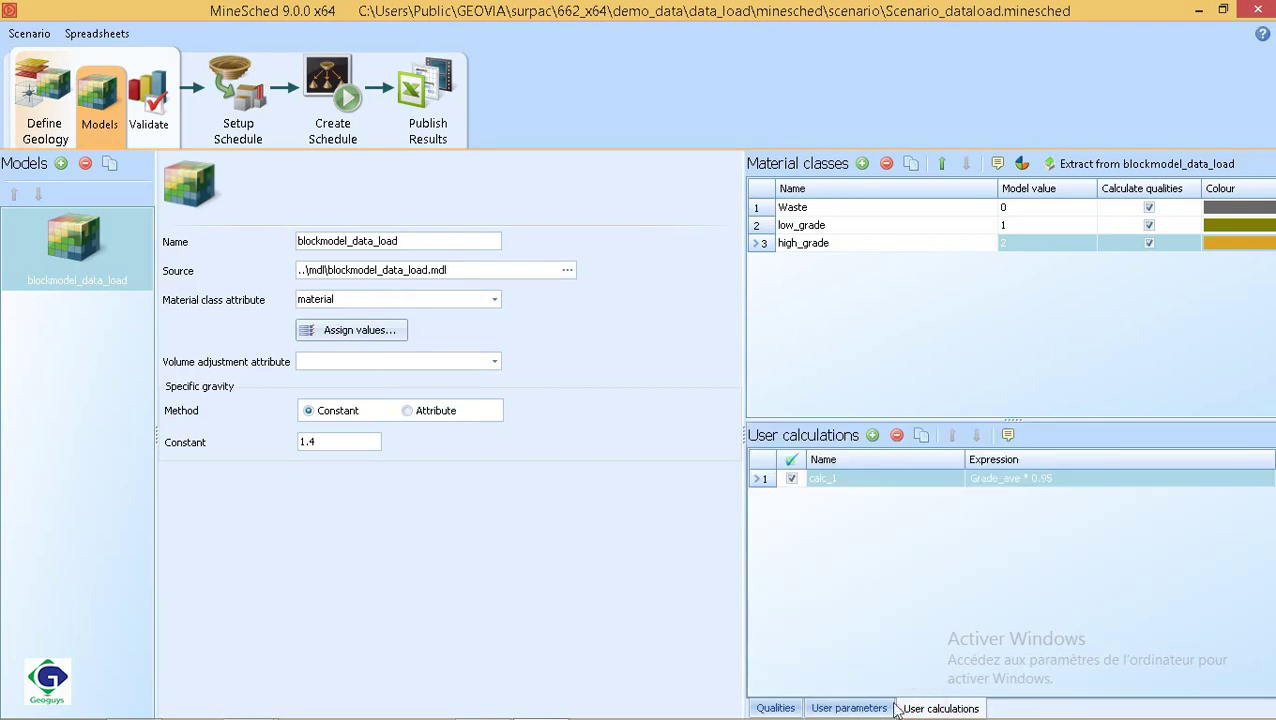
{"action": "left_click", "coordinate": [868, 708]}
{"action": "left_click", "coordinate": [770, 708]}
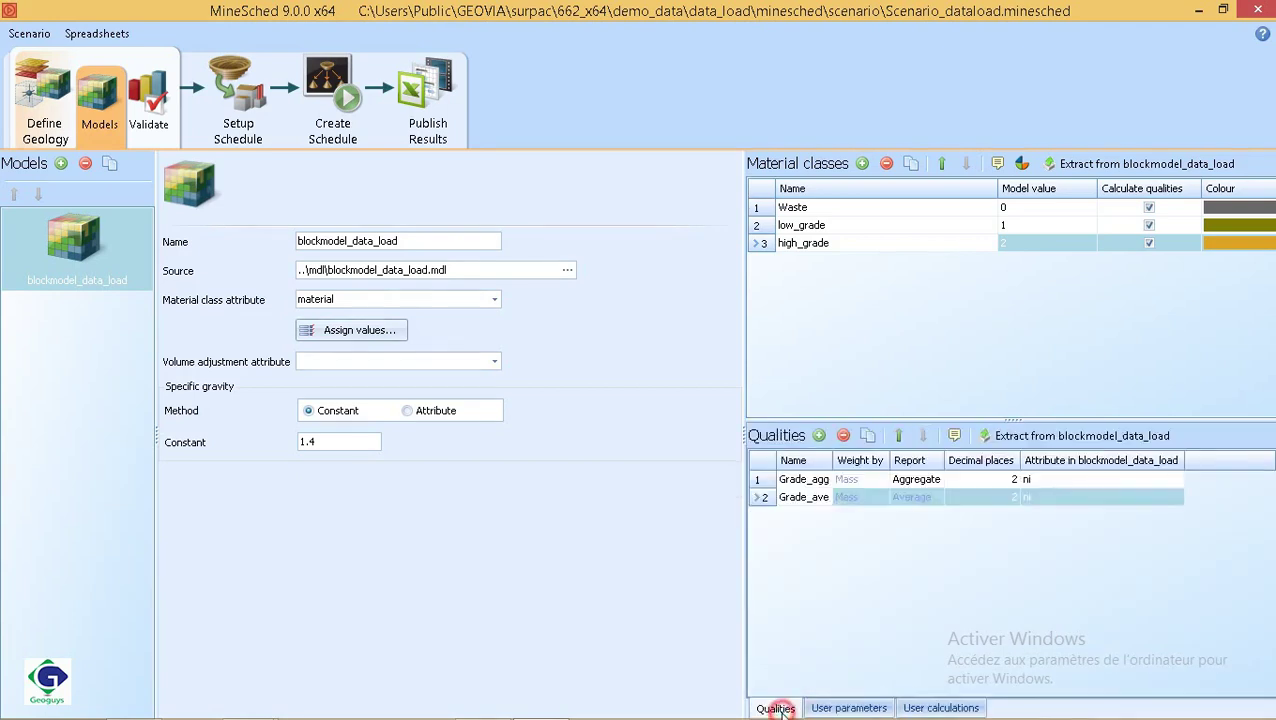
{"action": "left_click", "coordinate": [845, 706]}
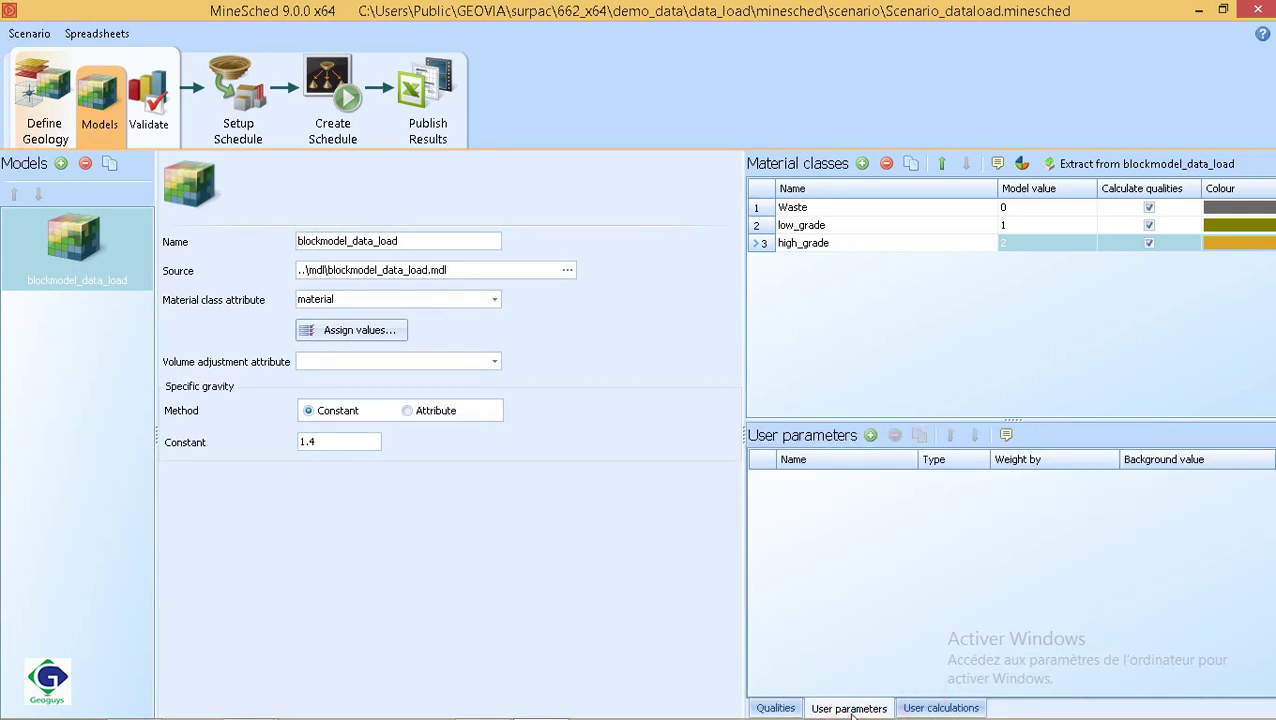
{"action": "left_click", "coordinate": [775, 708]}
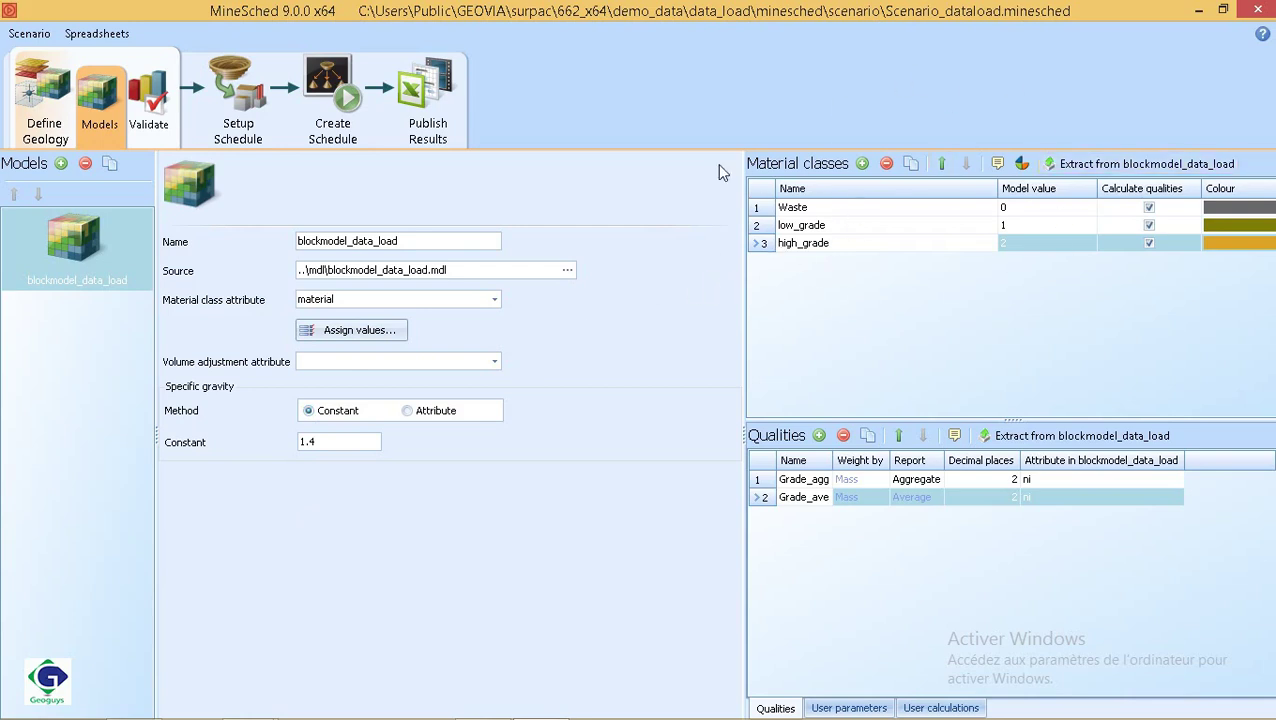
- Go through the block model's material classes Waste, low_grade and high_grade one by one
{"action": "left_click", "coordinate": [762, 210]}
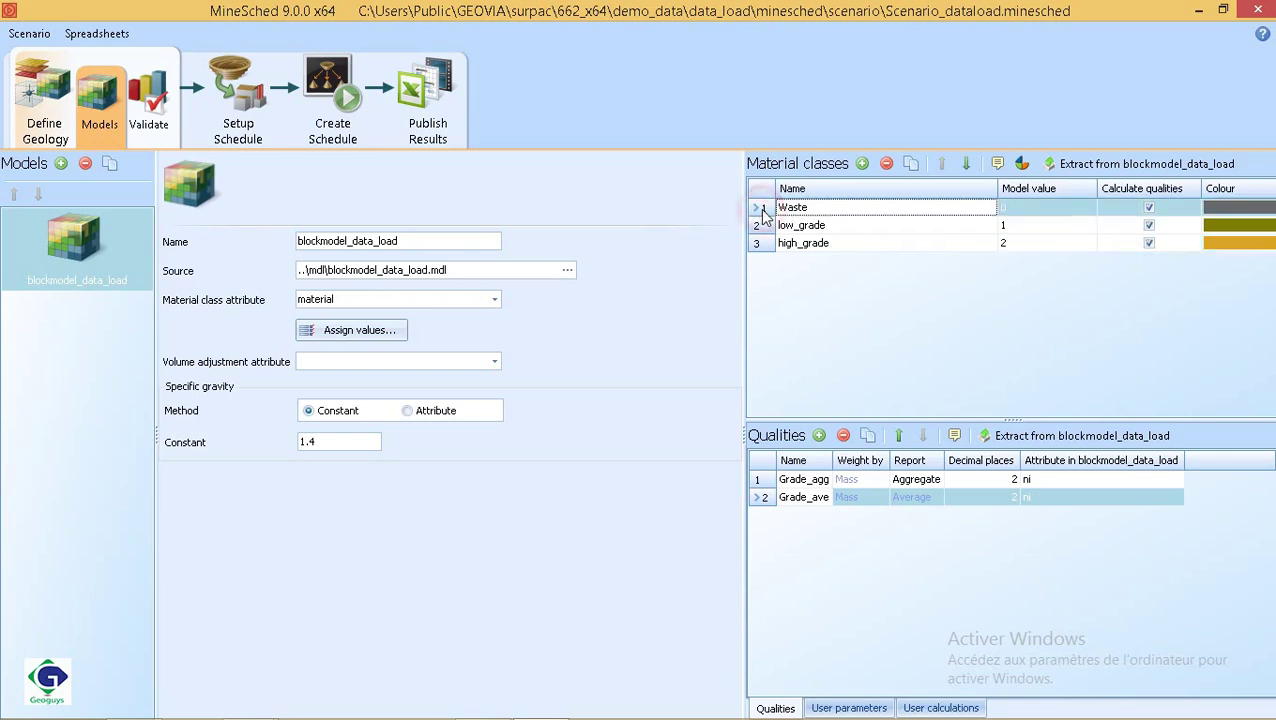
{"action": "left_click", "coordinate": [760, 225]}
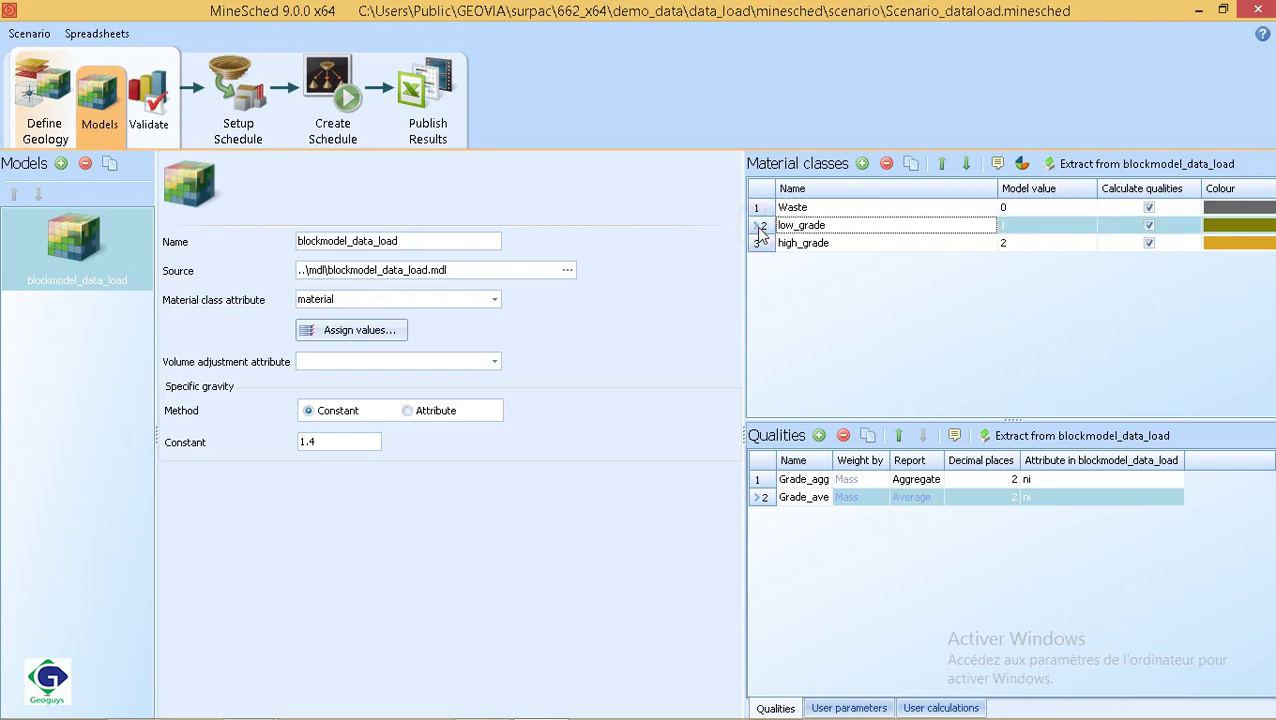
{"action": "left_click", "coordinate": [760, 244]}
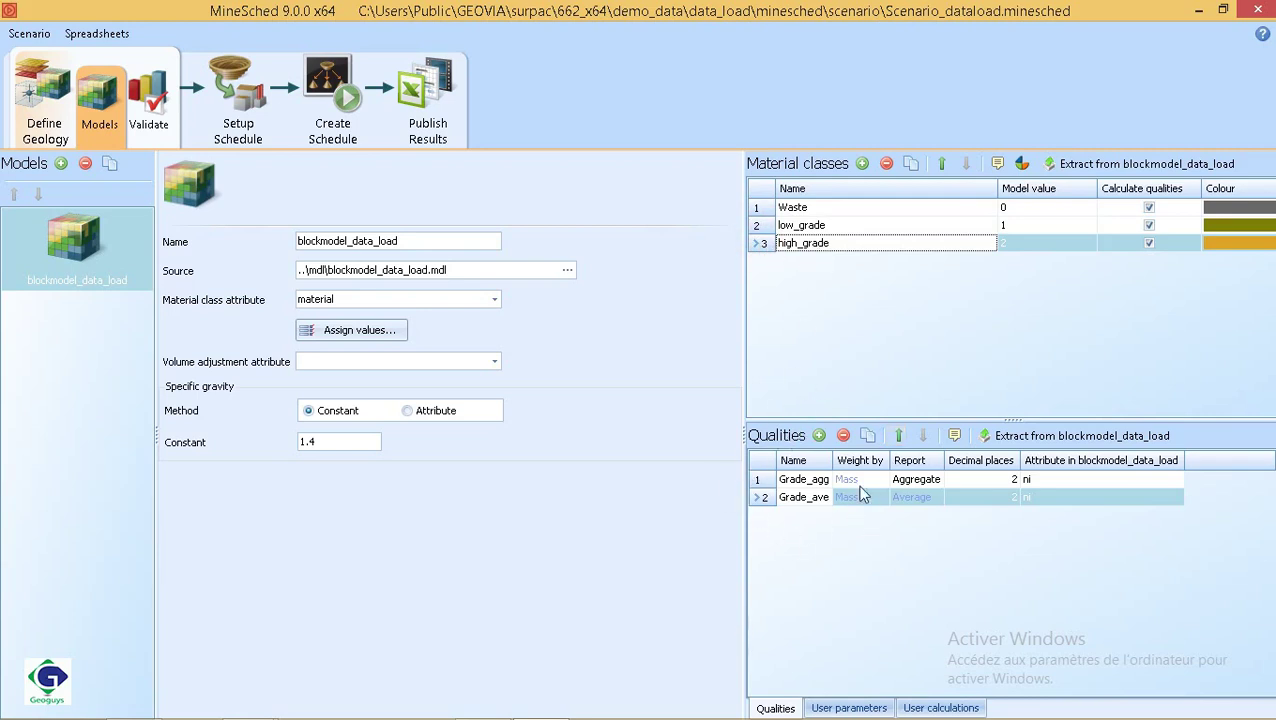
- Examine the Grade_agg and Grade_ave qualities, including the agg and ave suffixes of their names
{"action": "left_click", "coordinate": [758, 483]}
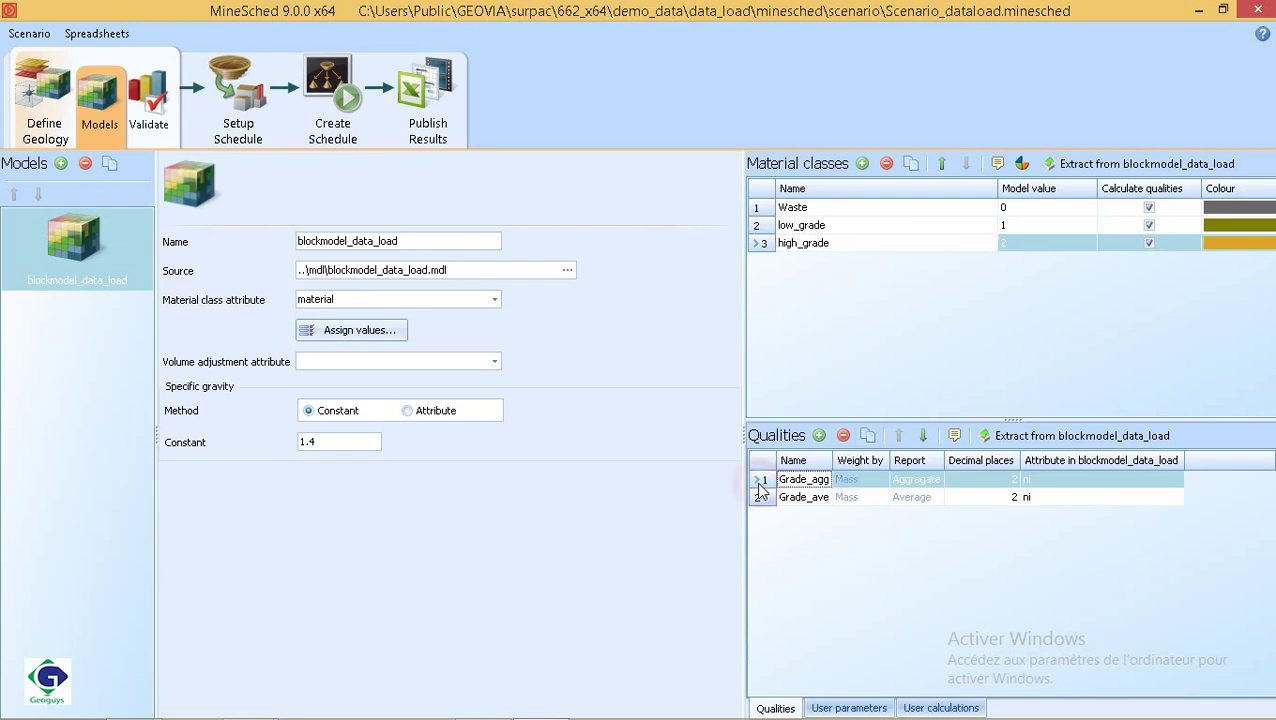
{"action": "left_click", "coordinate": [760, 497]}
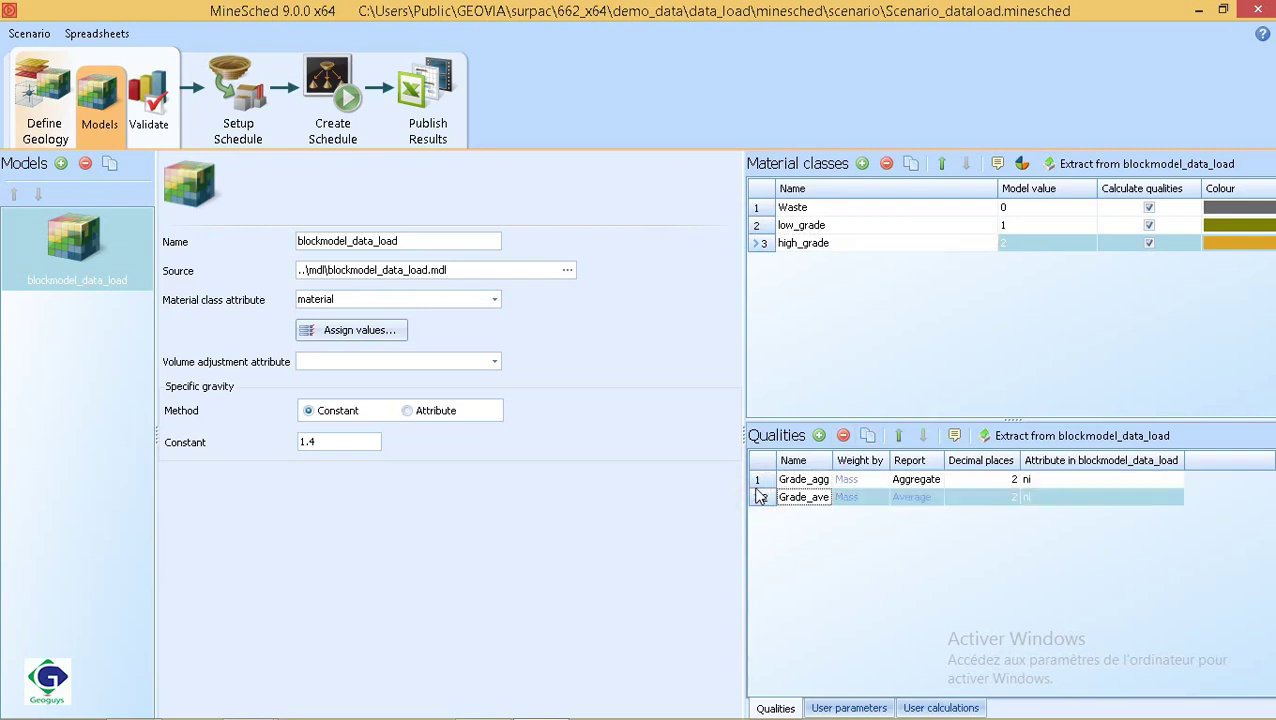
{"action": "left_click", "coordinate": [762, 482]}
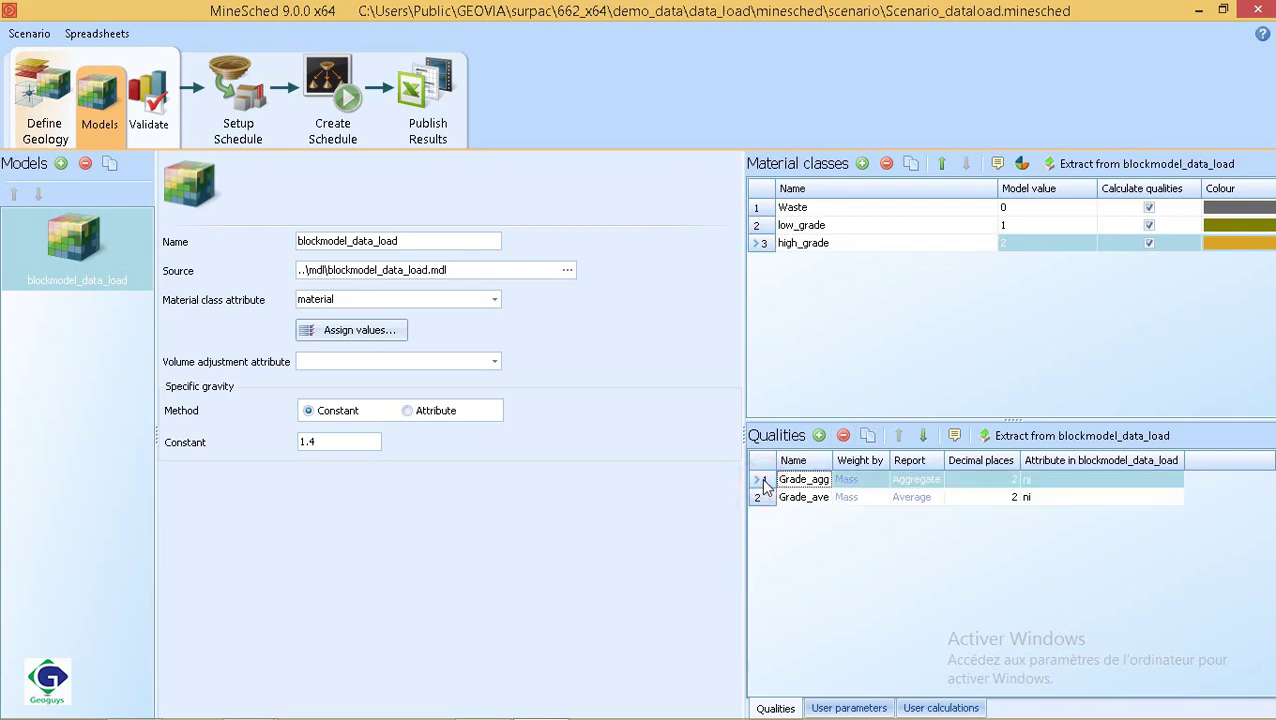
{"action": "left_click", "coordinate": [822, 481]}
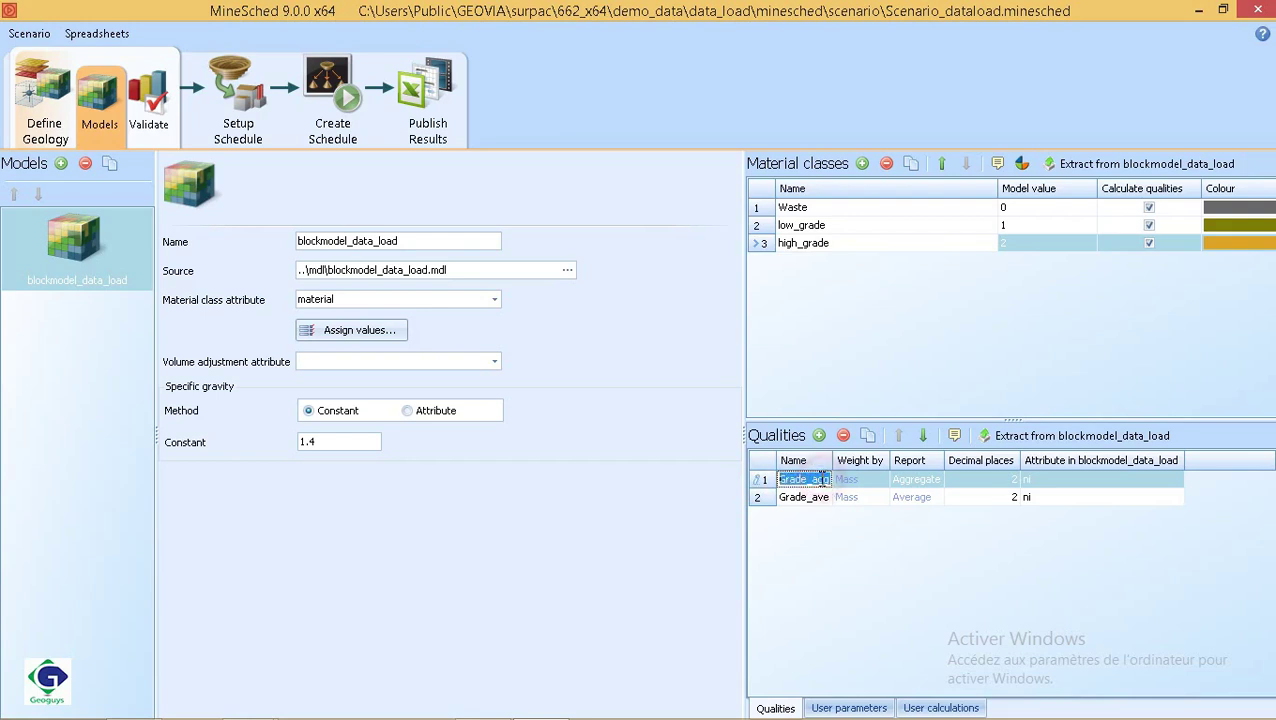
{"action": "left_click", "coordinate": [814, 481]}
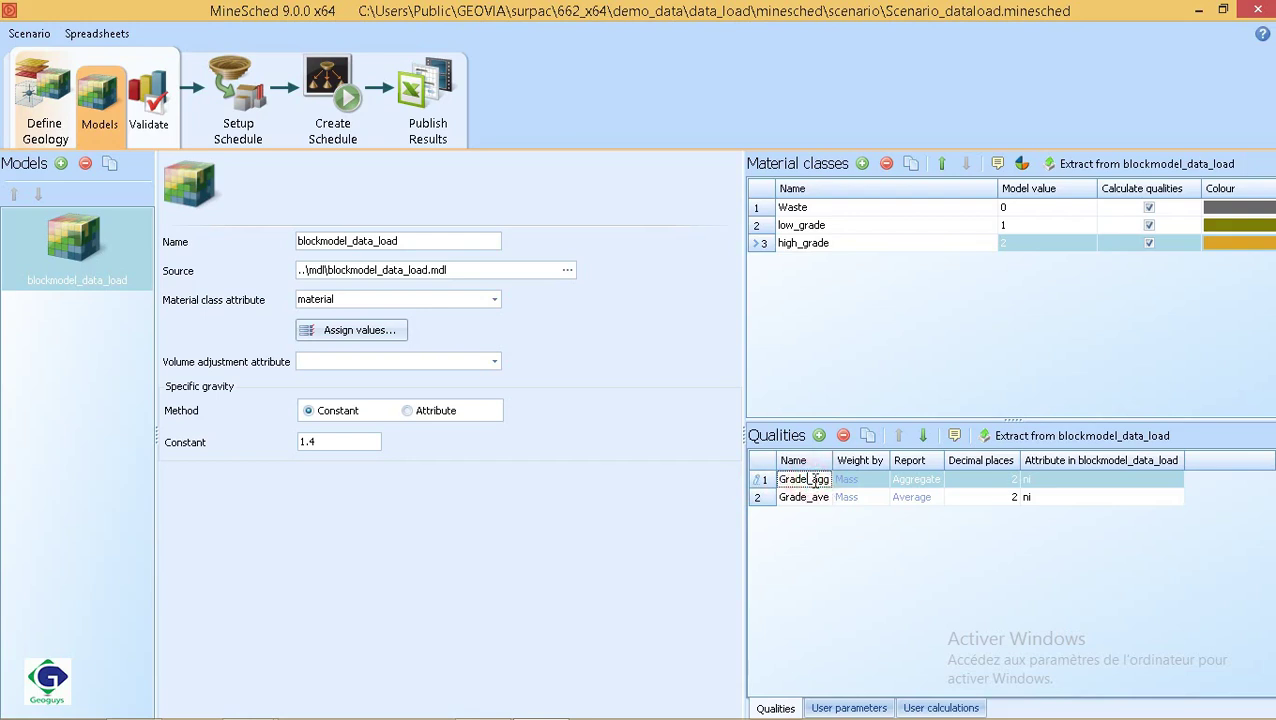
{"action": "left_click_drag", "start_coordinate": [813, 481], "coordinate": [835, 485]}
{"action": "left_click", "coordinate": [820, 500]}
{"action": "left_click", "coordinate": [812, 498]}
{"action": "left_click_drag", "start_coordinate": [812, 498], "coordinate": [826, 497]}
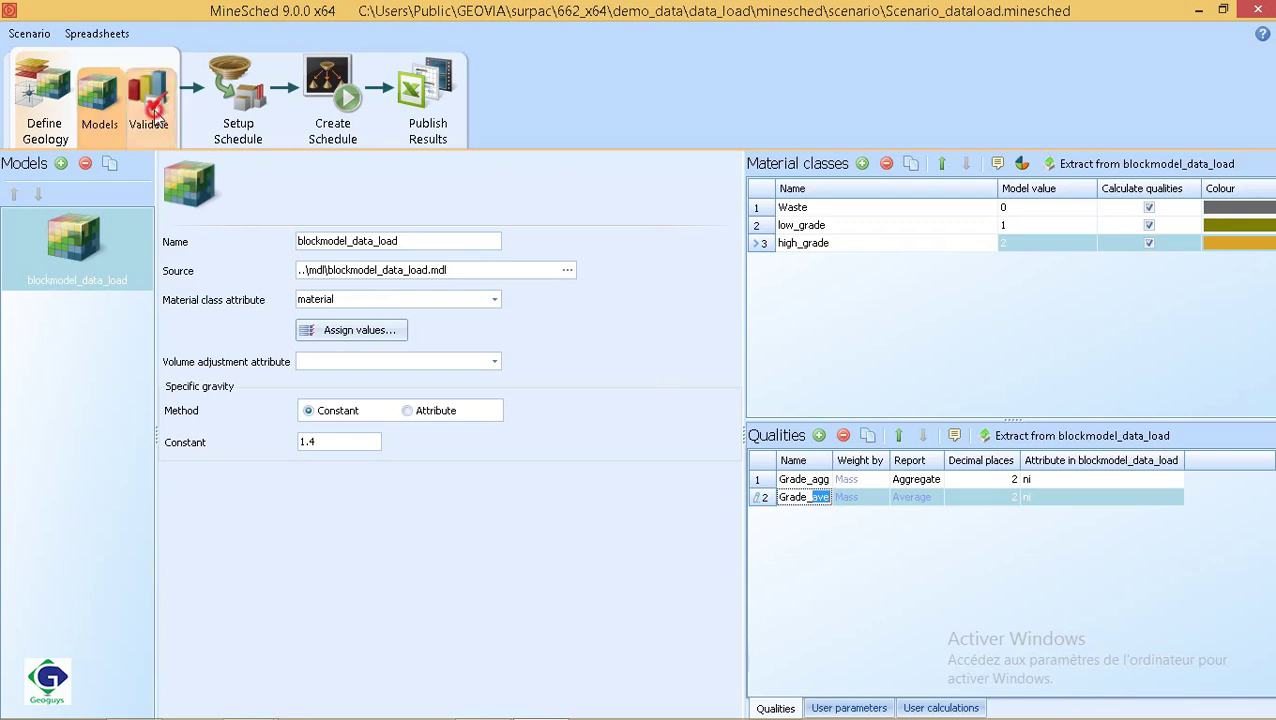
- View the block model's validation charts by material class, and bring up the locations diagram of the schedule setup
{"action": "left_click", "coordinate": [154, 110]}
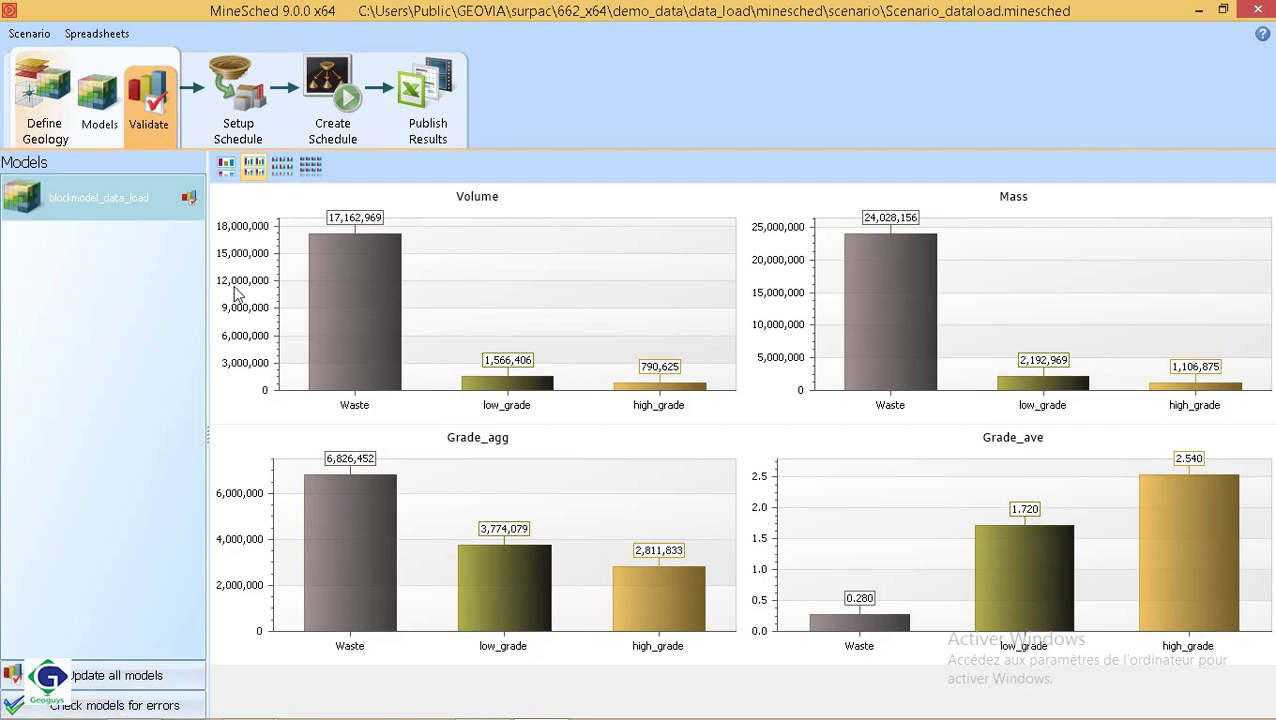
{"action": "left_click", "coordinate": [259, 106]}
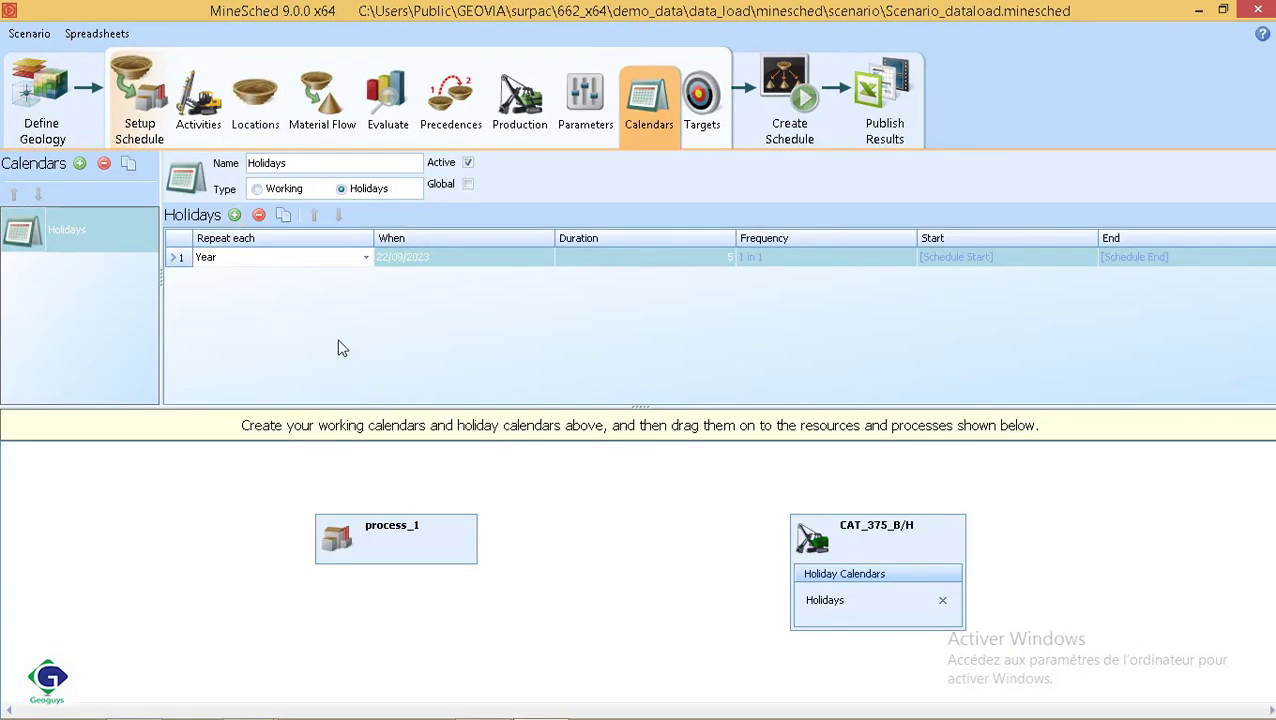
{"action": "left_click", "coordinate": [262, 113]}
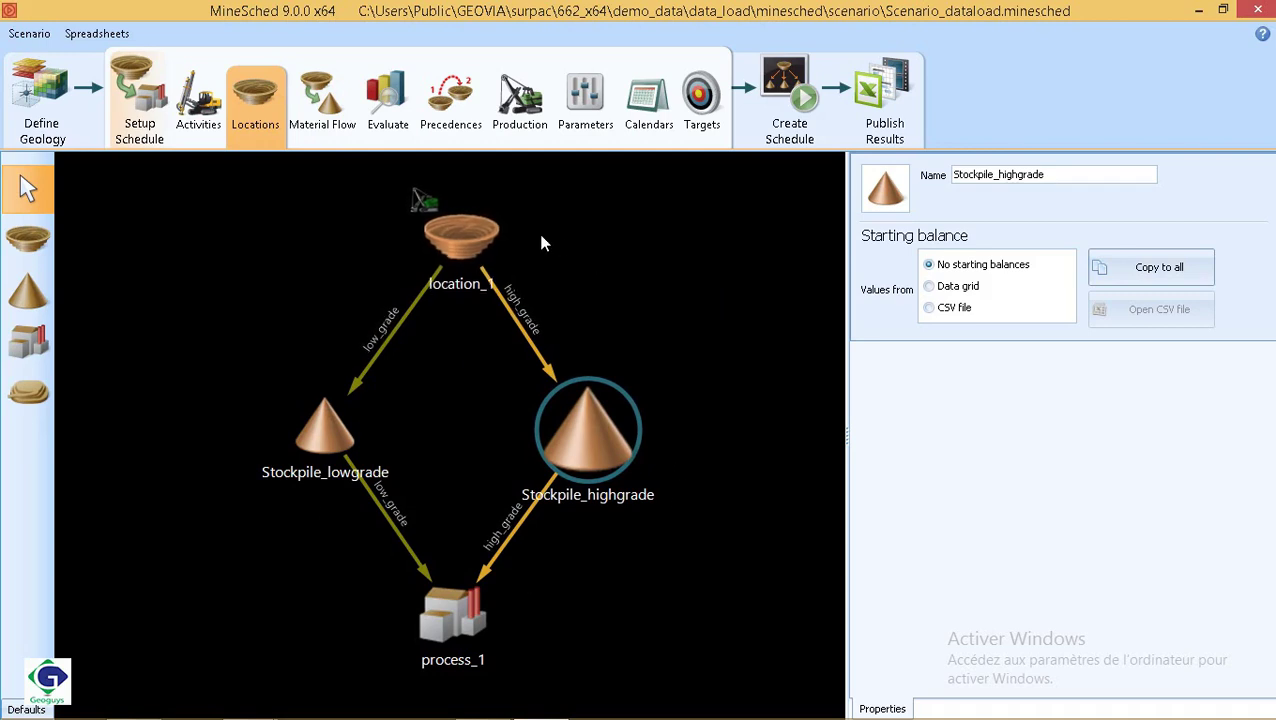
- Inspect the properties of location_1, Stockpile_lowgrade and Stockpile_highgrade in the locations diagram
{"action": "left_click", "coordinate": [498, 242]}
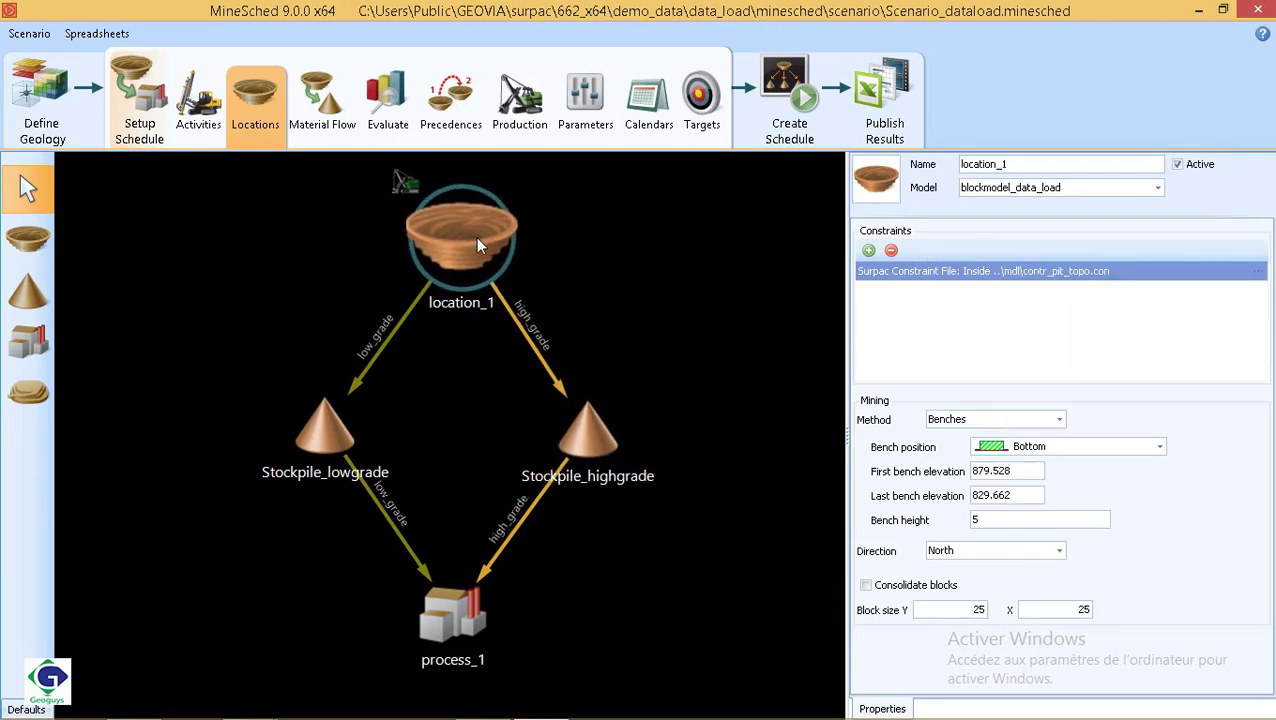
{"action": "mouse_move", "coordinate": [458, 222]}
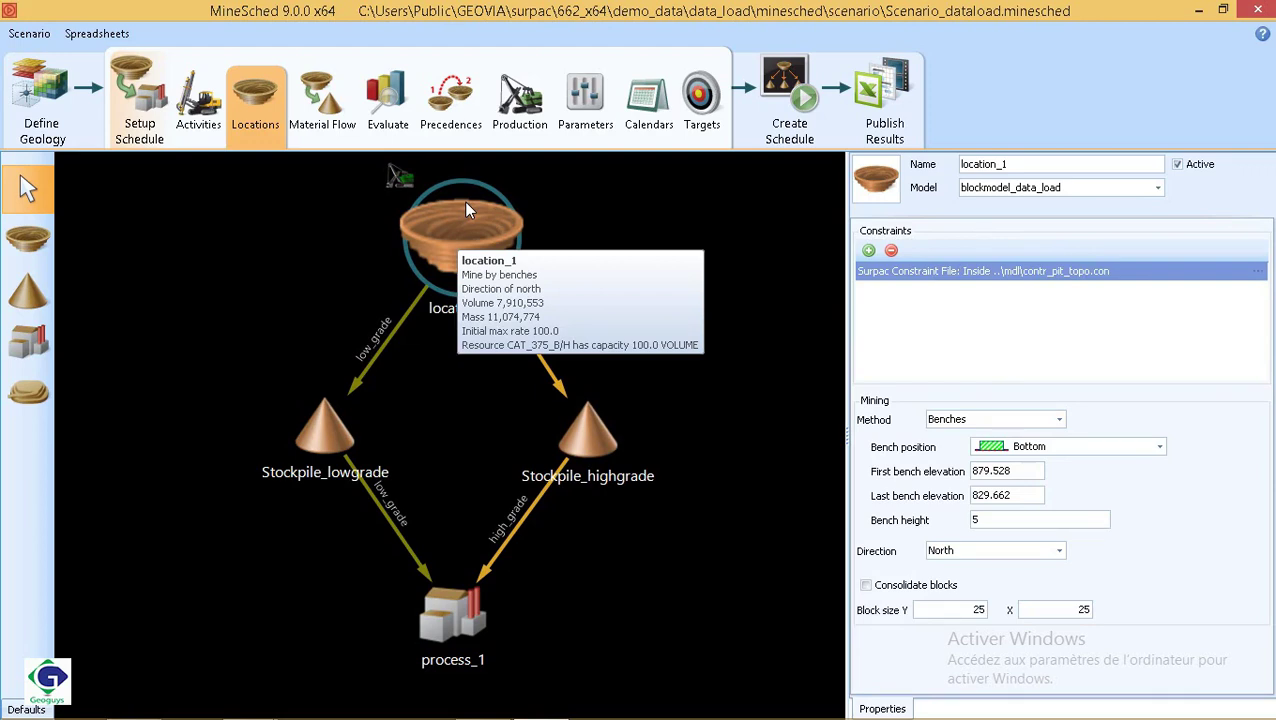
{"action": "left_click", "coordinate": [323, 430]}
{"action": "left_click", "coordinate": [587, 440]}
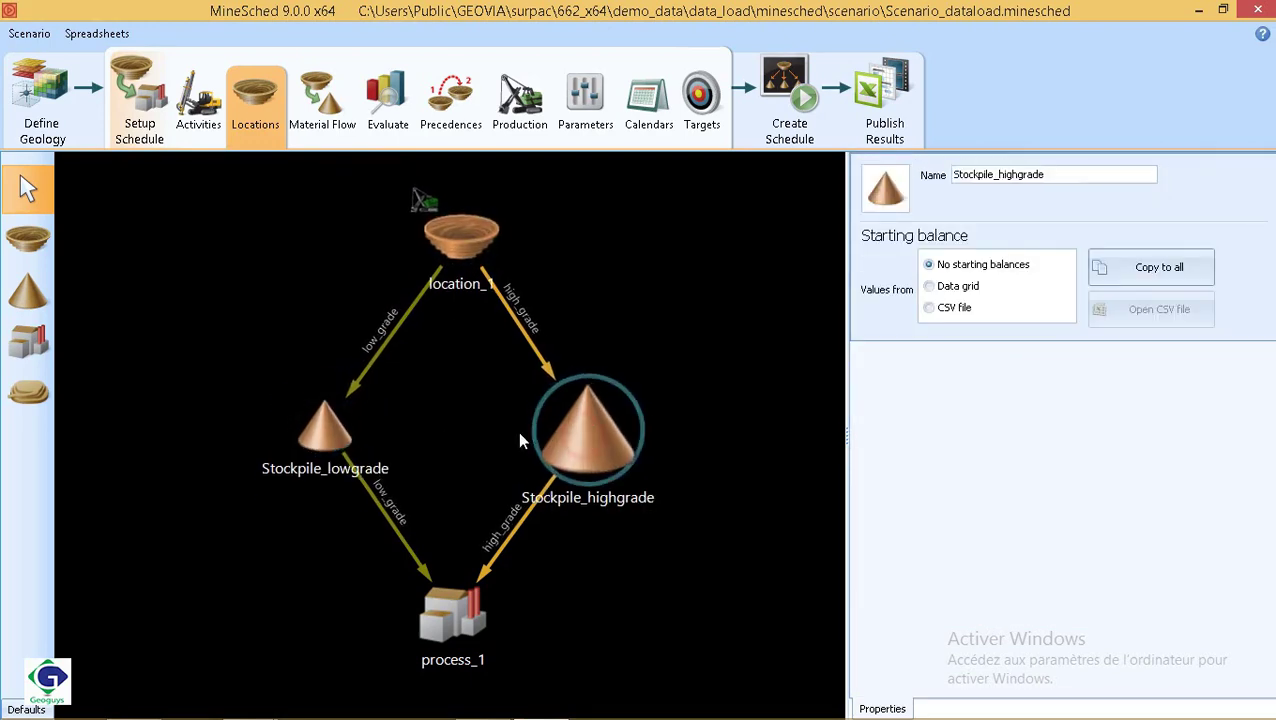
{"action": "left_click", "coordinate": [330, 436]}
{"action": "left_click", "coordinate": [584, 440]}
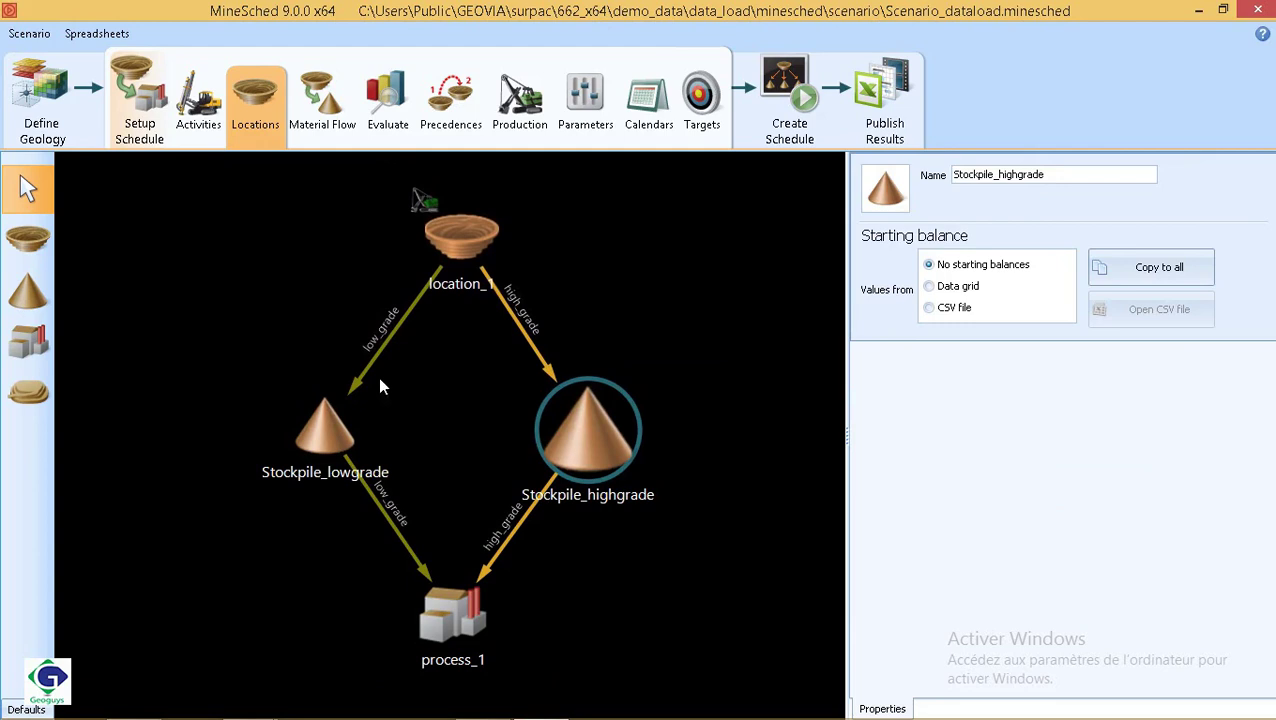
{"action": "left_click", "coordinate": [322, 431]}
{"action": "left_click", "coordinate": [545, 447]}
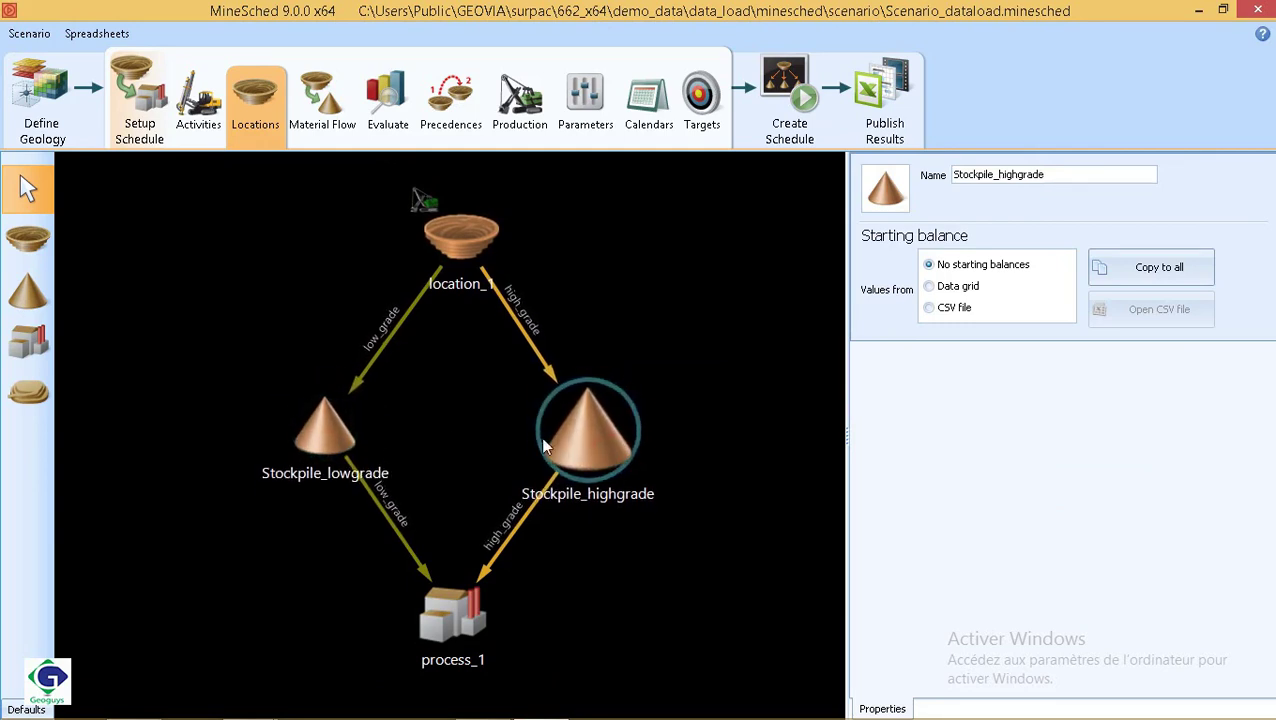
{"action": "left_click", "coordinate": [312, 432]}
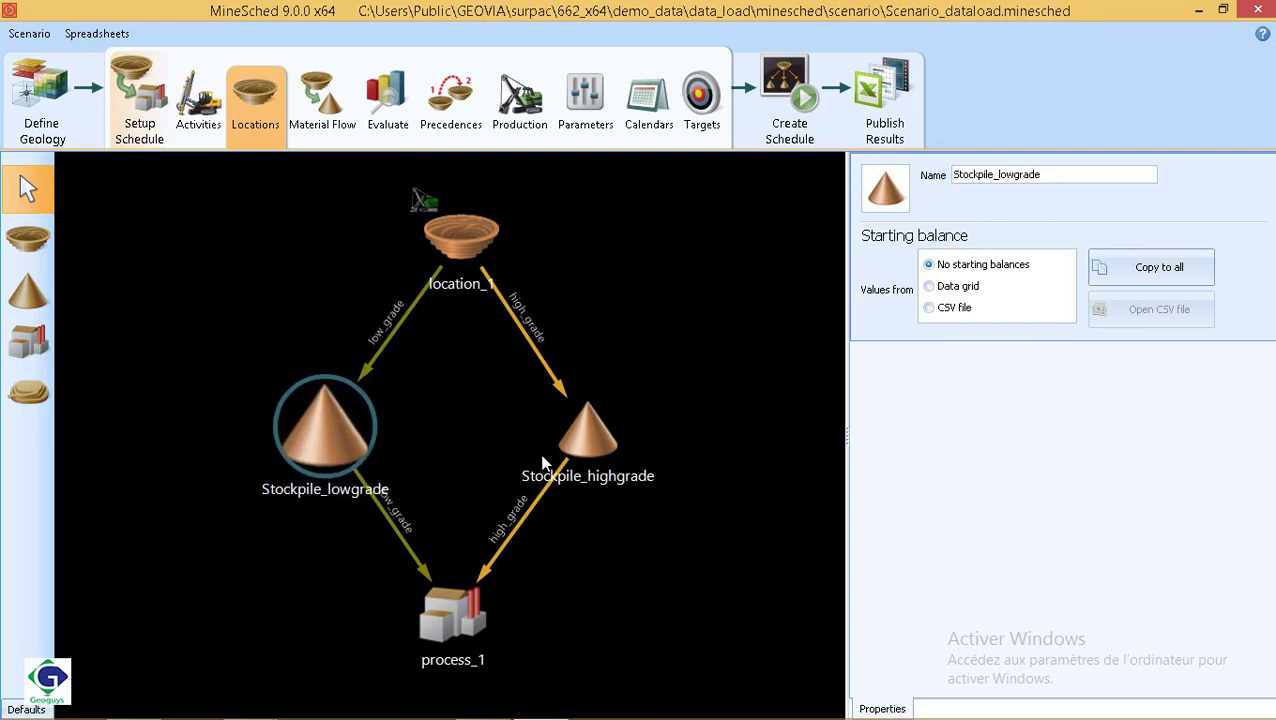
{"action": "left_click", "coordinate": [596, 432]}
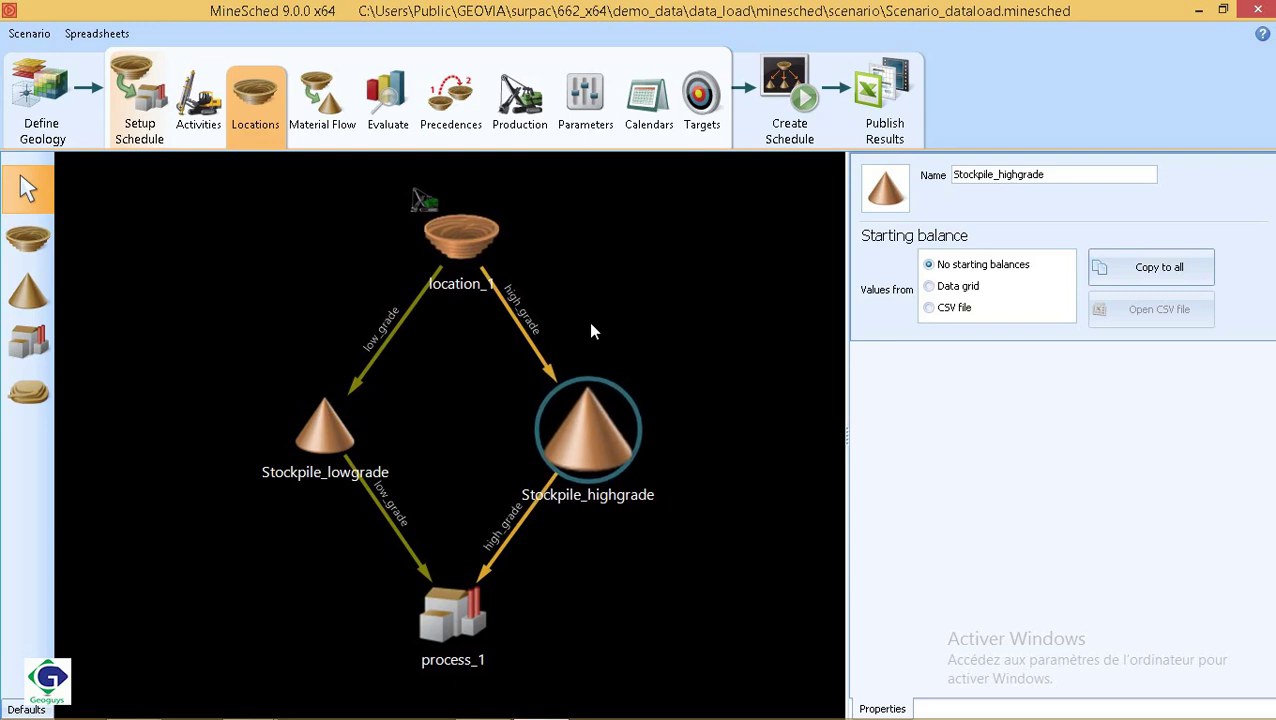
- Examine how low_grade and high_grade material moves from location_1 through the stockpiles to process_1
{"action": "left_click", "coordinate": [322, 95]}
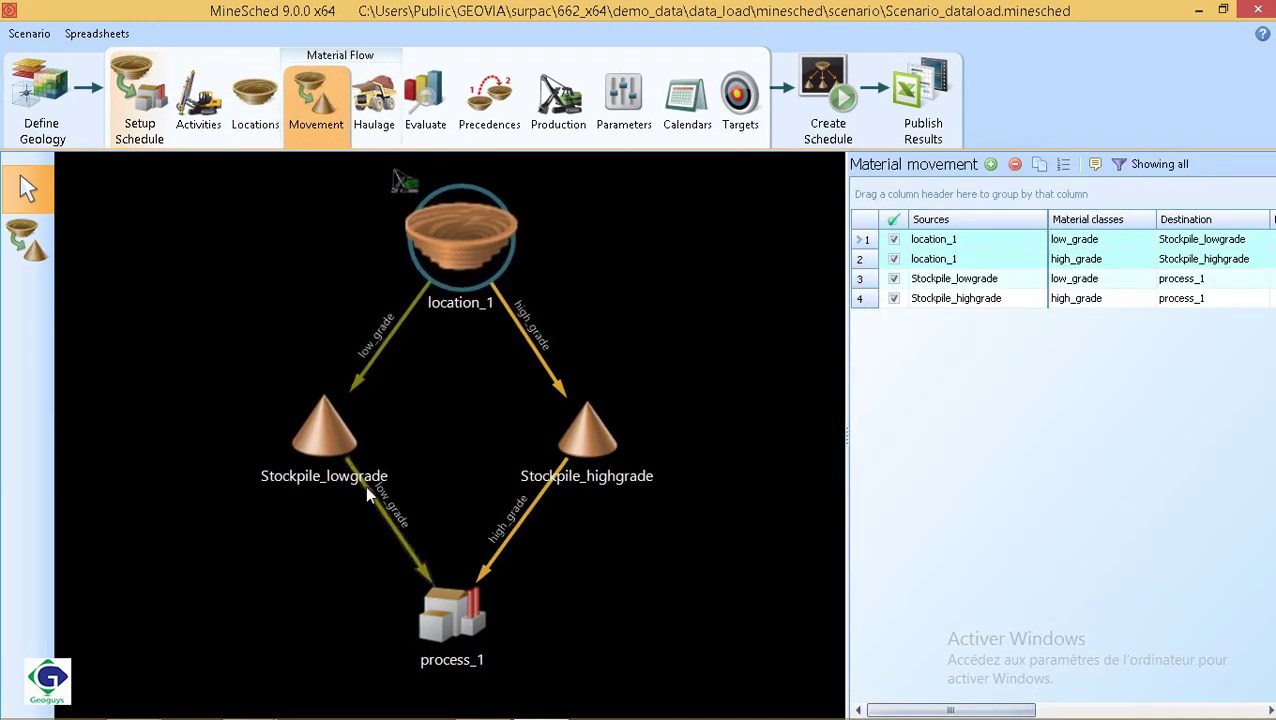
{"action": "mouse_move", "coordinate": [438, 266]}
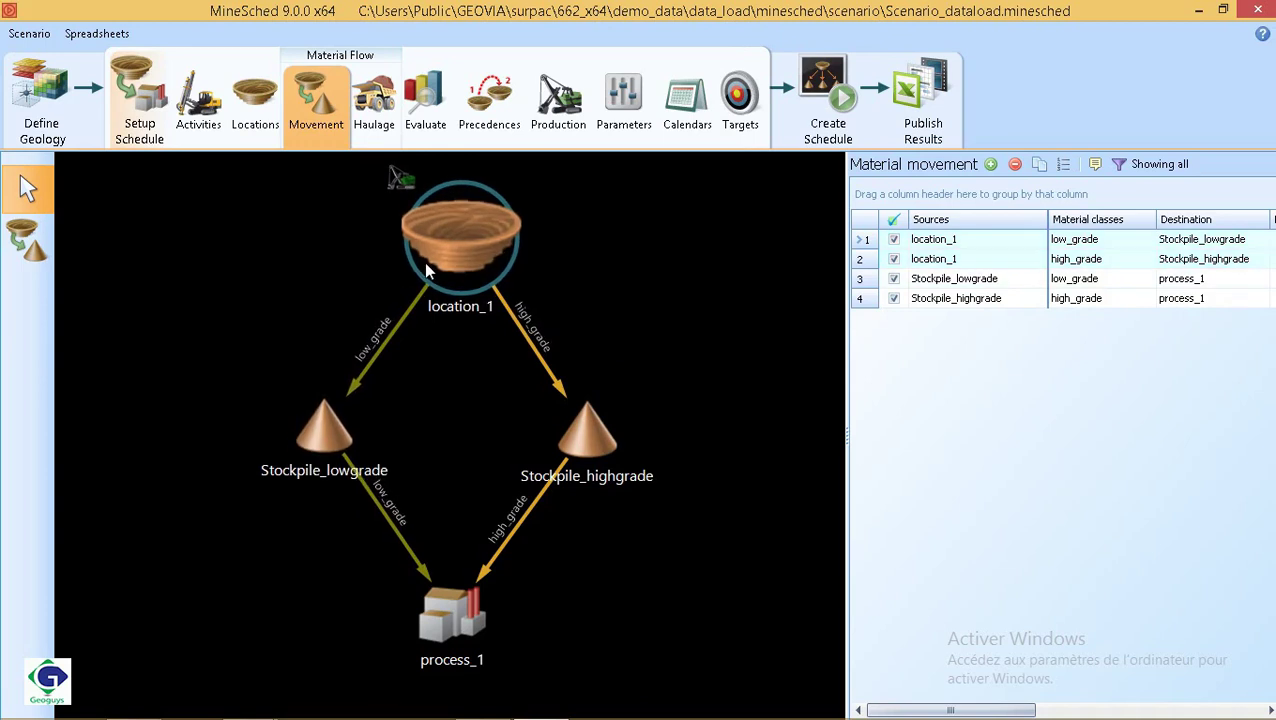
{"action": "mouse_move", "coordinate": [483, 218]}
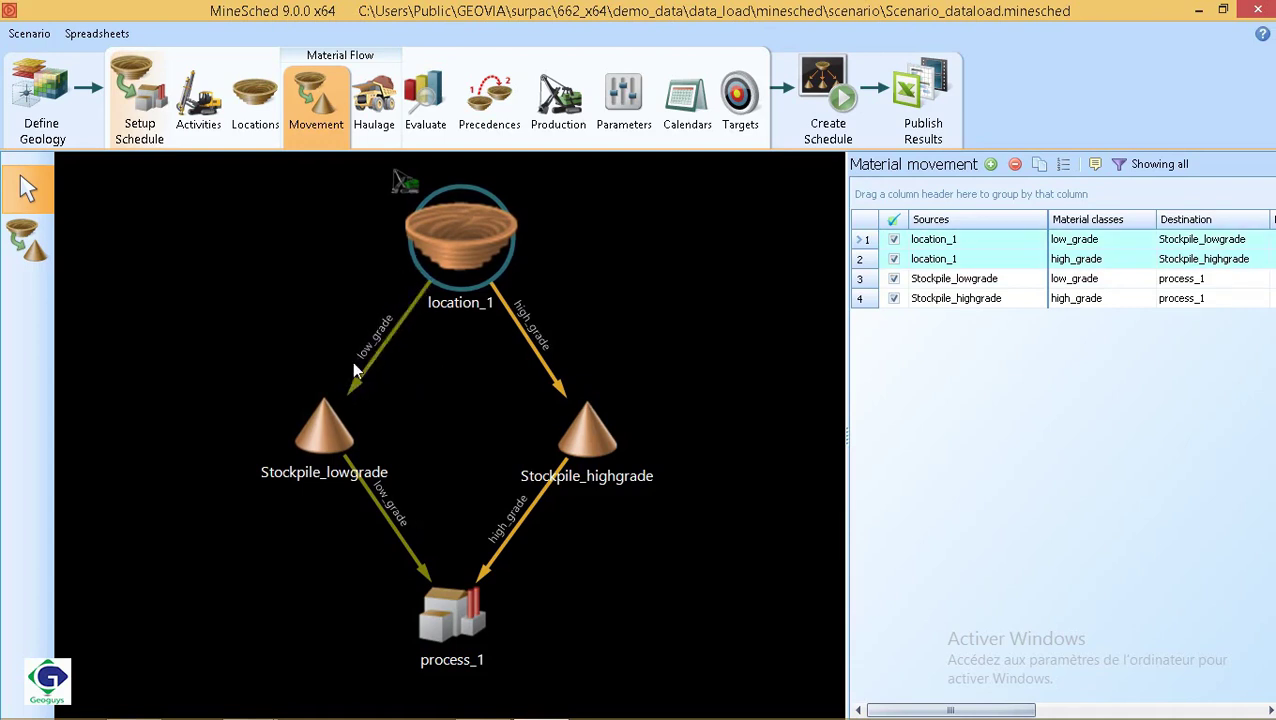
{"action": "mouse_move", "coordinate": [468, 238]}
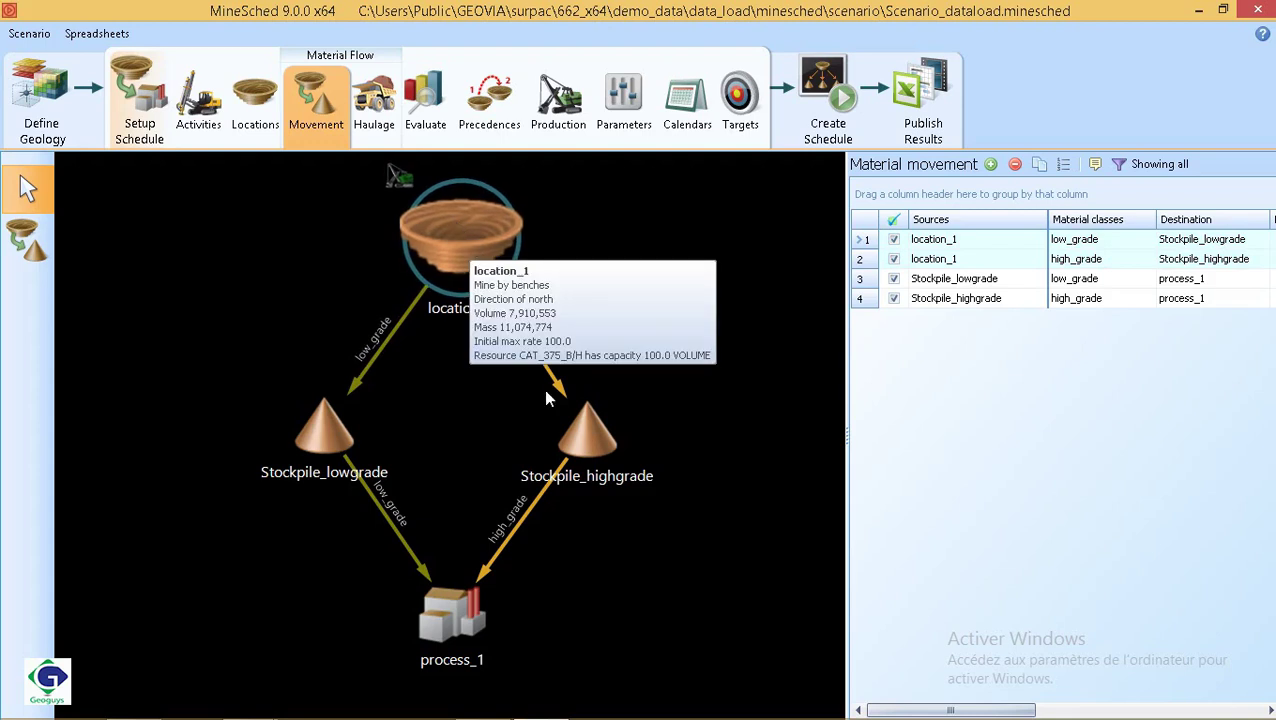
{"action": "mouse_move", "coordinate": [602, 444]}
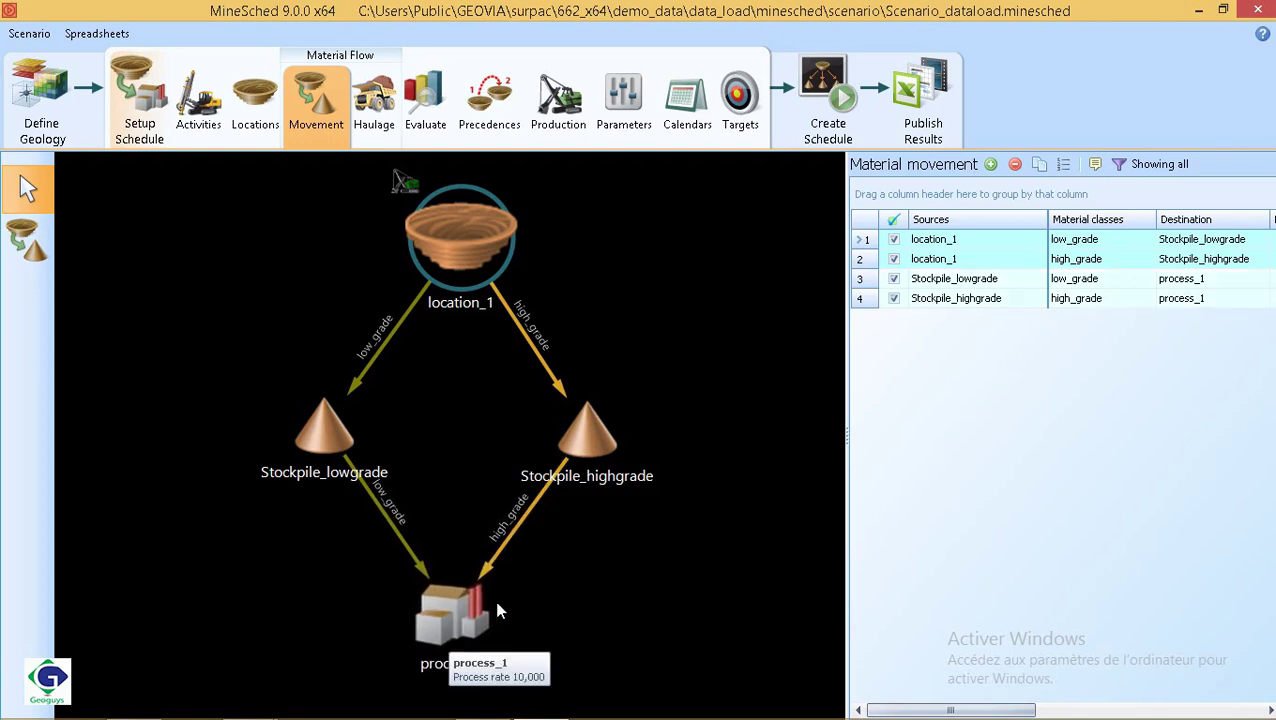
{"action": "mouse_move", "coordinate": [441, 627]}
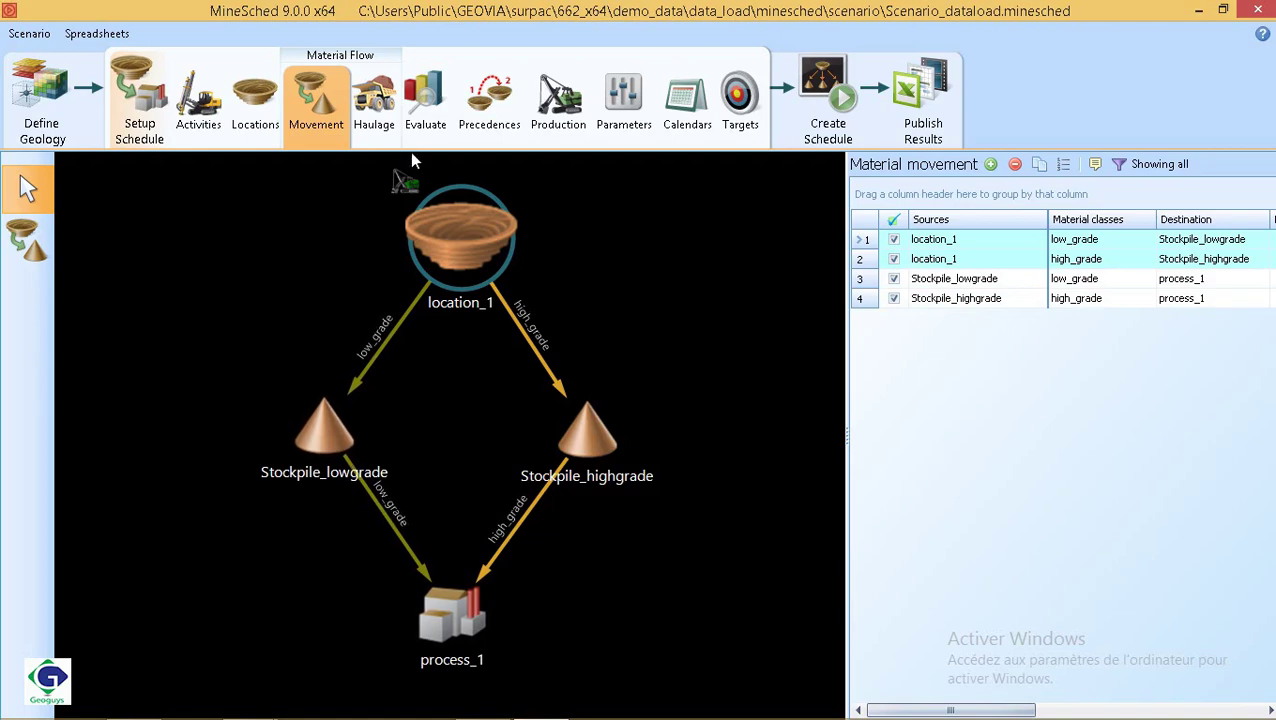
- Look briefly at the location evaluation and the haulage geometry setup, and return to the material movement diagram
{"action": "left_click", "coordinate": [425, 108]}
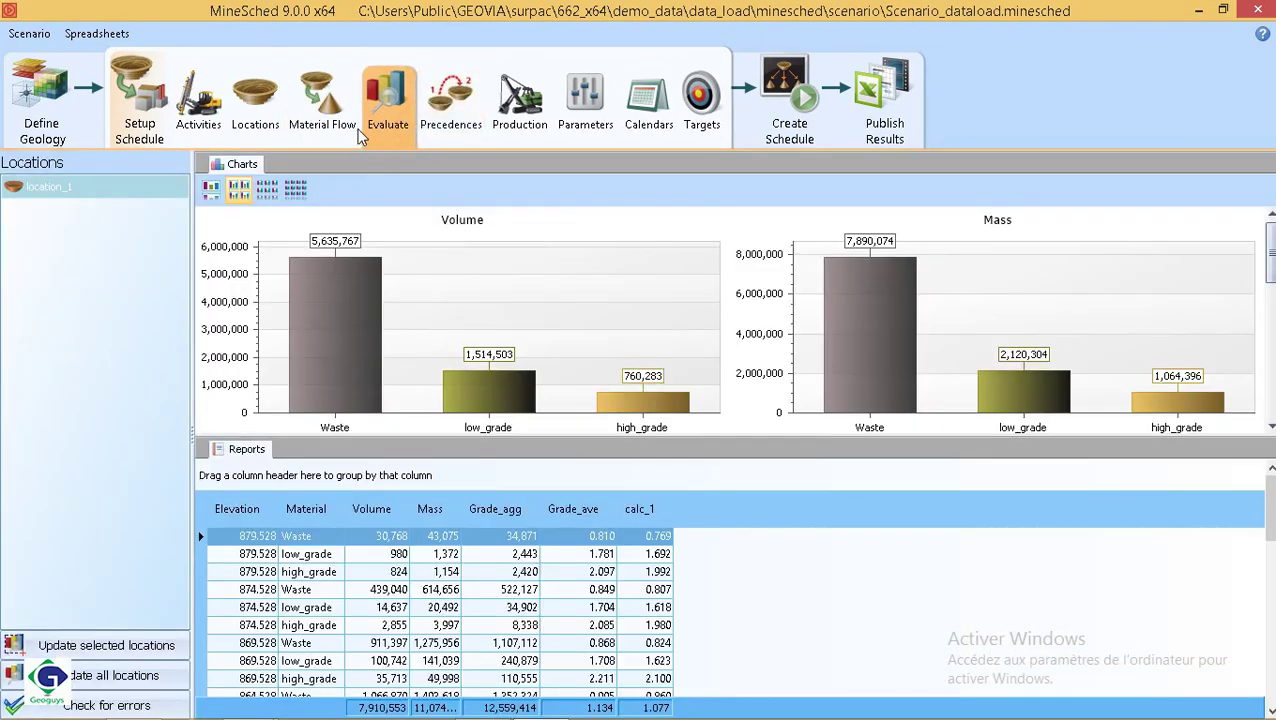
{"action": "left_click", "coordinate": [333, 112]}
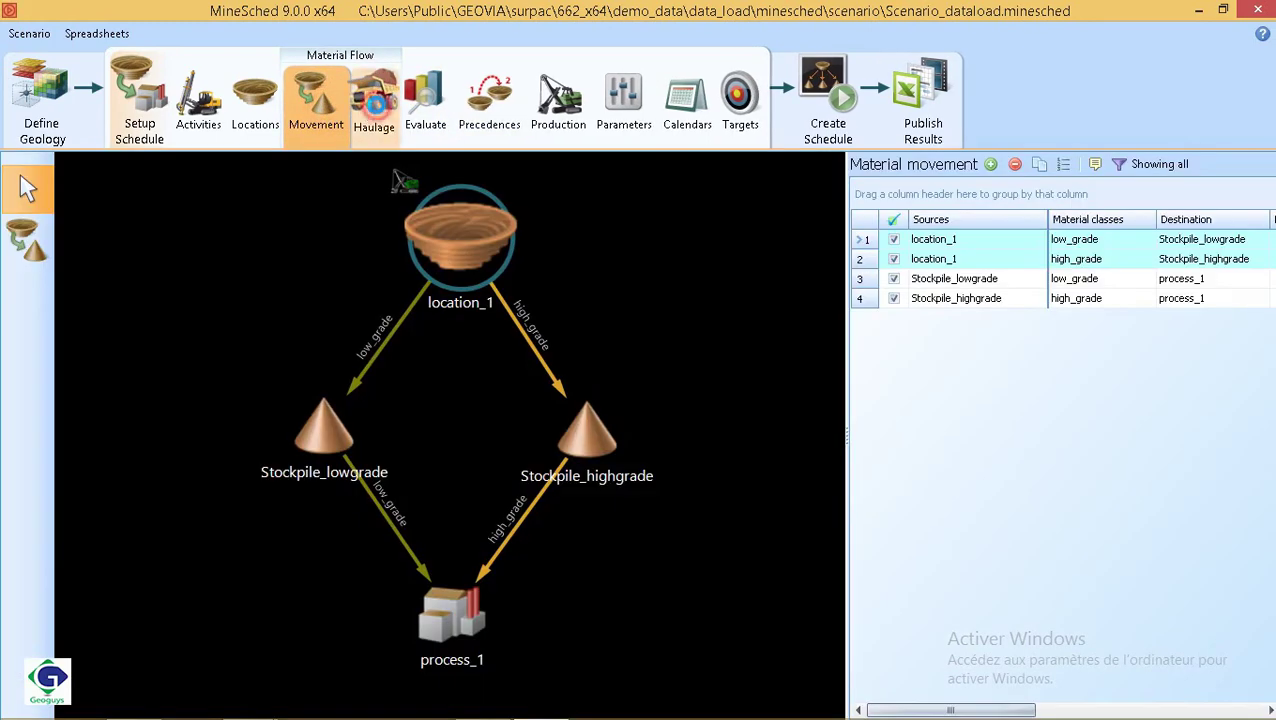
{"action": "left_click", "coordinate": [374, 105]}
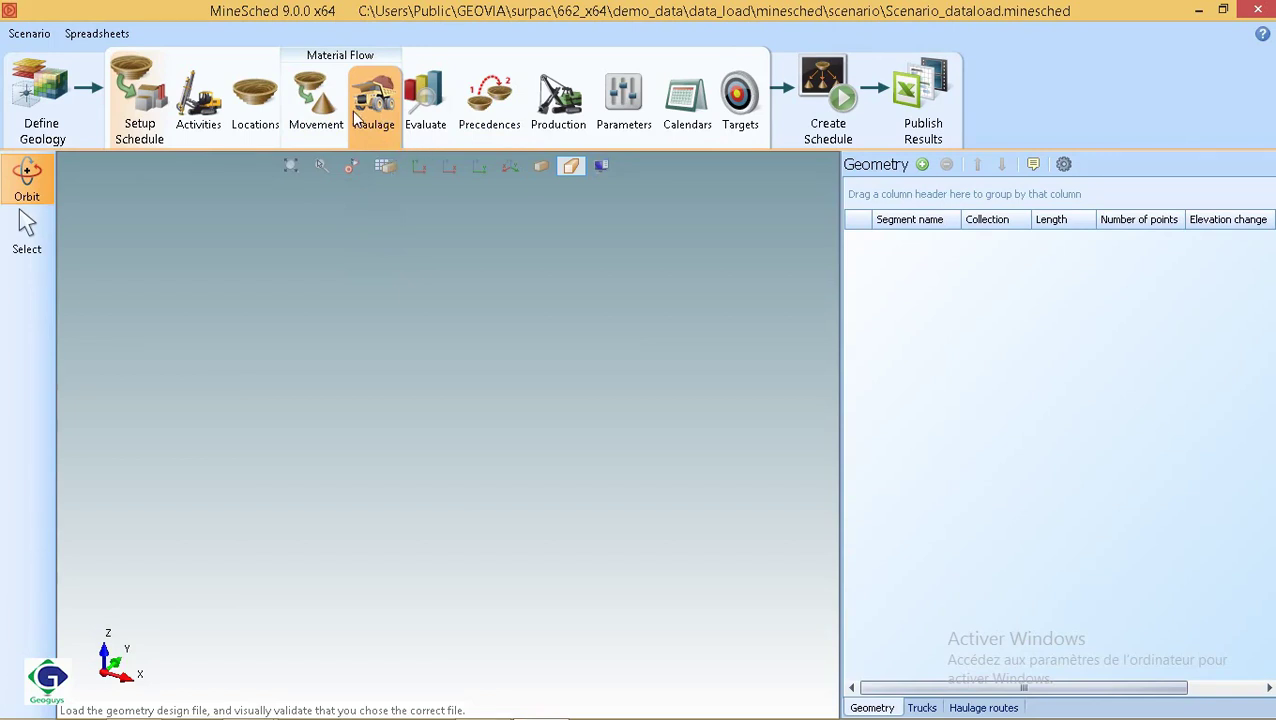
{"action": "left_click", "coordinate": [316, 105]}
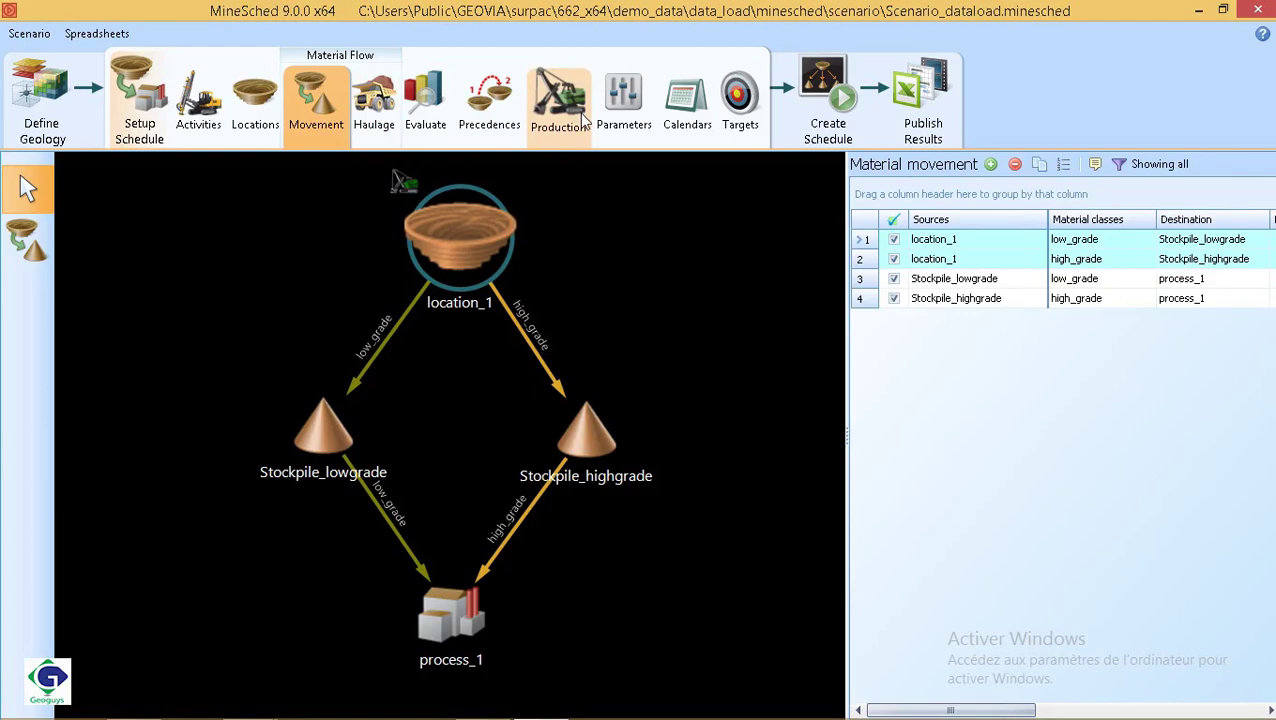
- Examine the evaluation charts and report of location_1, highlighting the low_grade row at elevation 879.528
{"action": "left_click", "coordinate": [420, 118]}
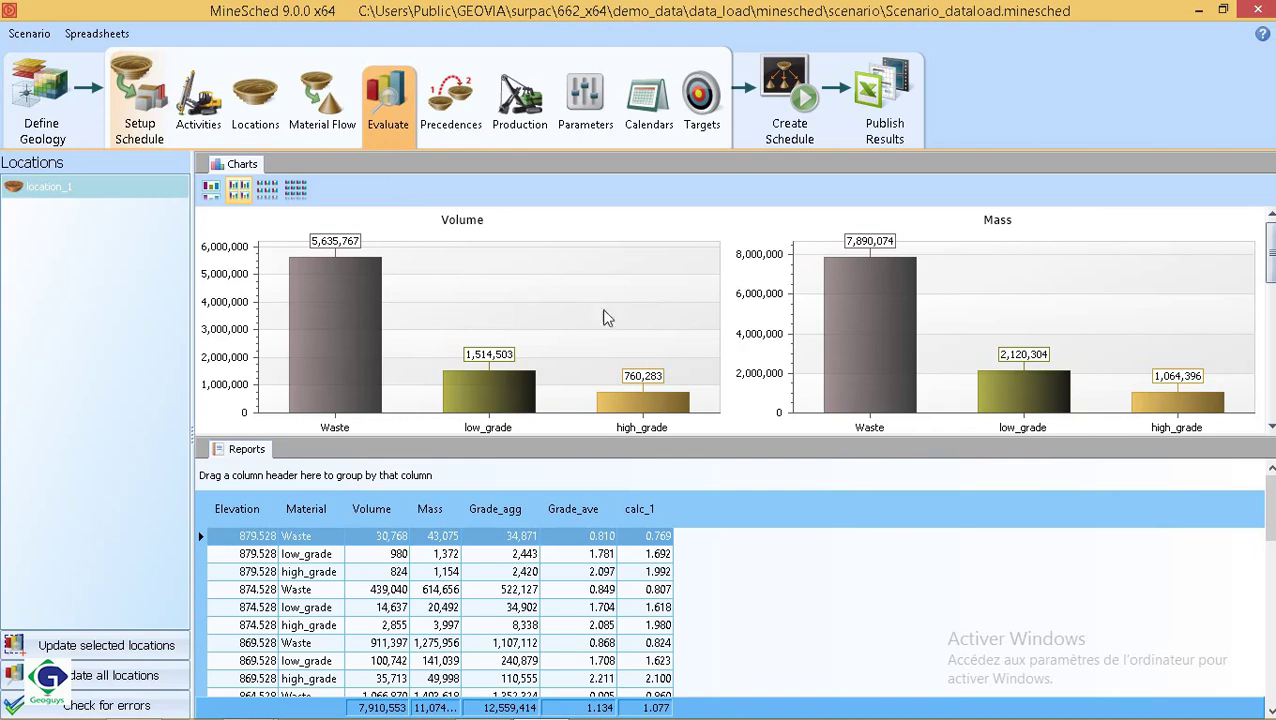
{"action": "mouse_move", "coordinate": [1270, 527]}
{"action": "left_mouse_down"}
{"action": "mouse_move", "coordinate": [1272, 545]}
{"action": "mouse_move", "coordinate": [1271, 527]}
{"action": "left_mouse_up"}
{"action": "left_click", "coordinate": [247, 558]}
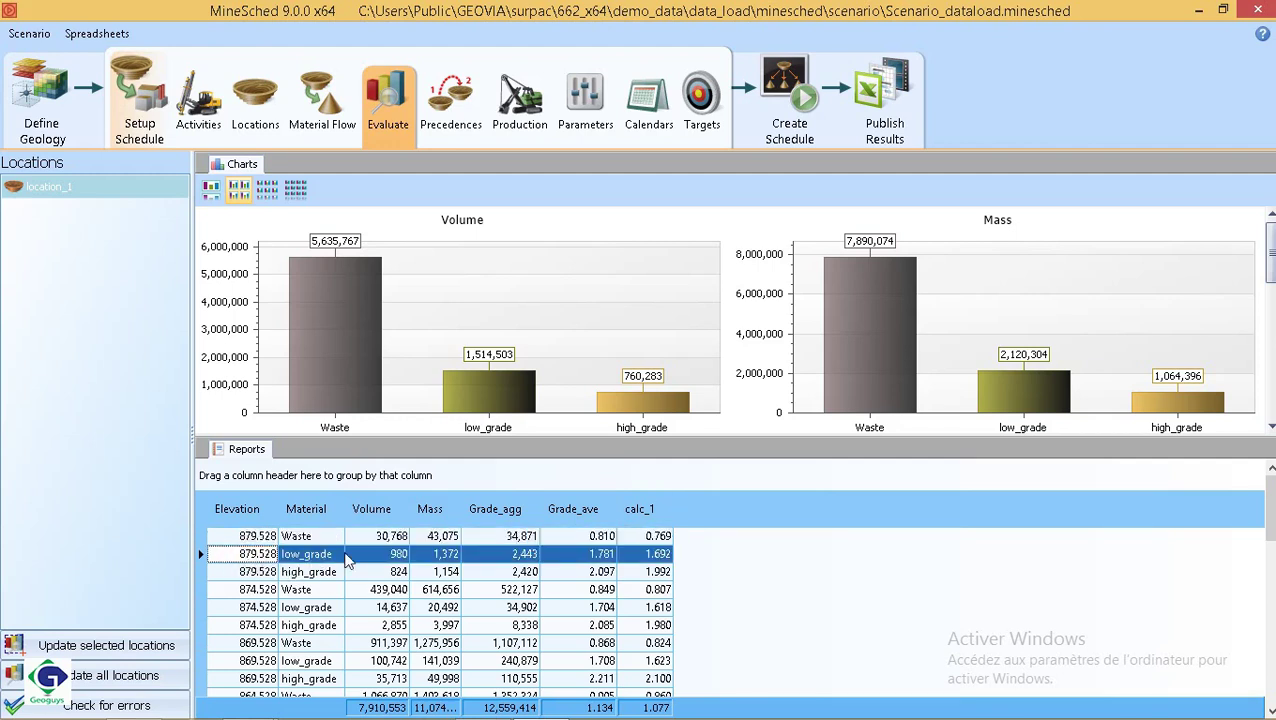
- Examine the evaluation report of location_1 row by row, from the high_grade row at elevation 879.528 down to elevation 834.528
{"action": "left_click", "coordinate": [262, 573]}
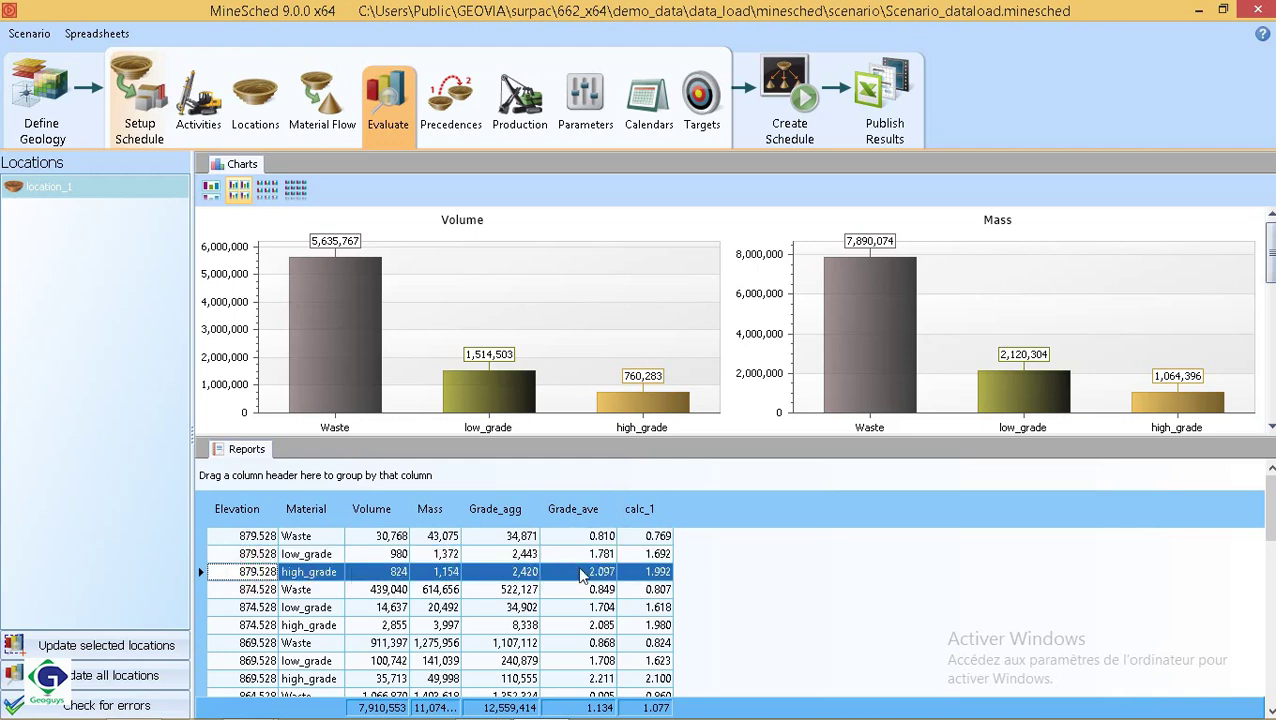
{"action": "left_click", "coordinate": [256, 590]}
{"action": "left_click", "coordinate": [258, 607]}
{"action": "left_click", "coordinate": [258, 625]}
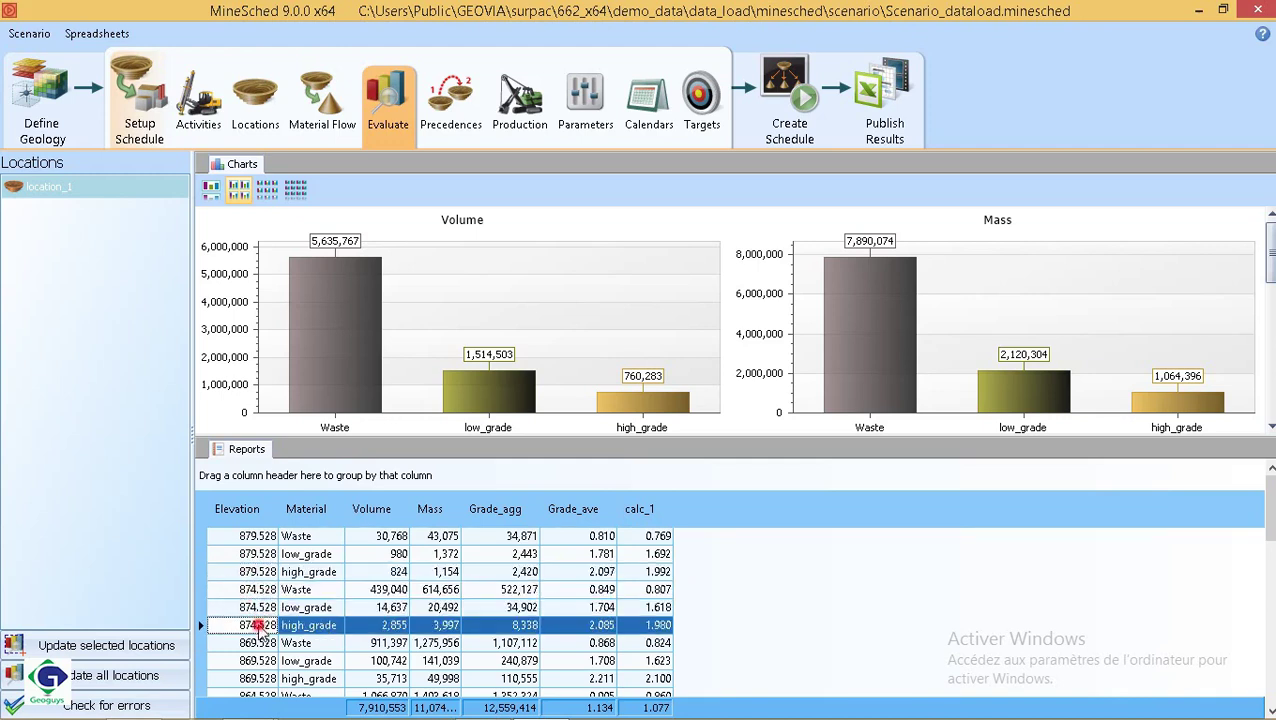
{"action": "left_click", "coordinate": [258, 643]}
{"action": "left_click", "coordinate": [258, 661]}
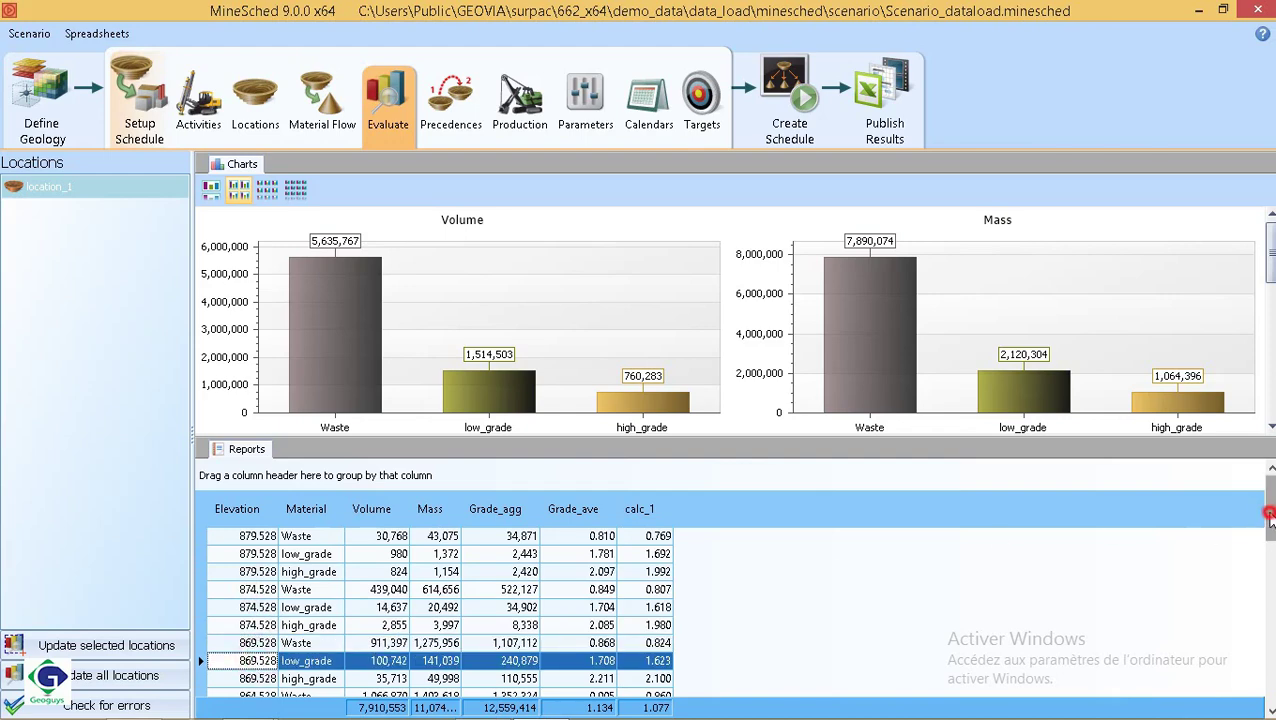
{"action": "left_click_drag", "start_coordinate": [1268, 512], "coordinate": [1270, 668]}
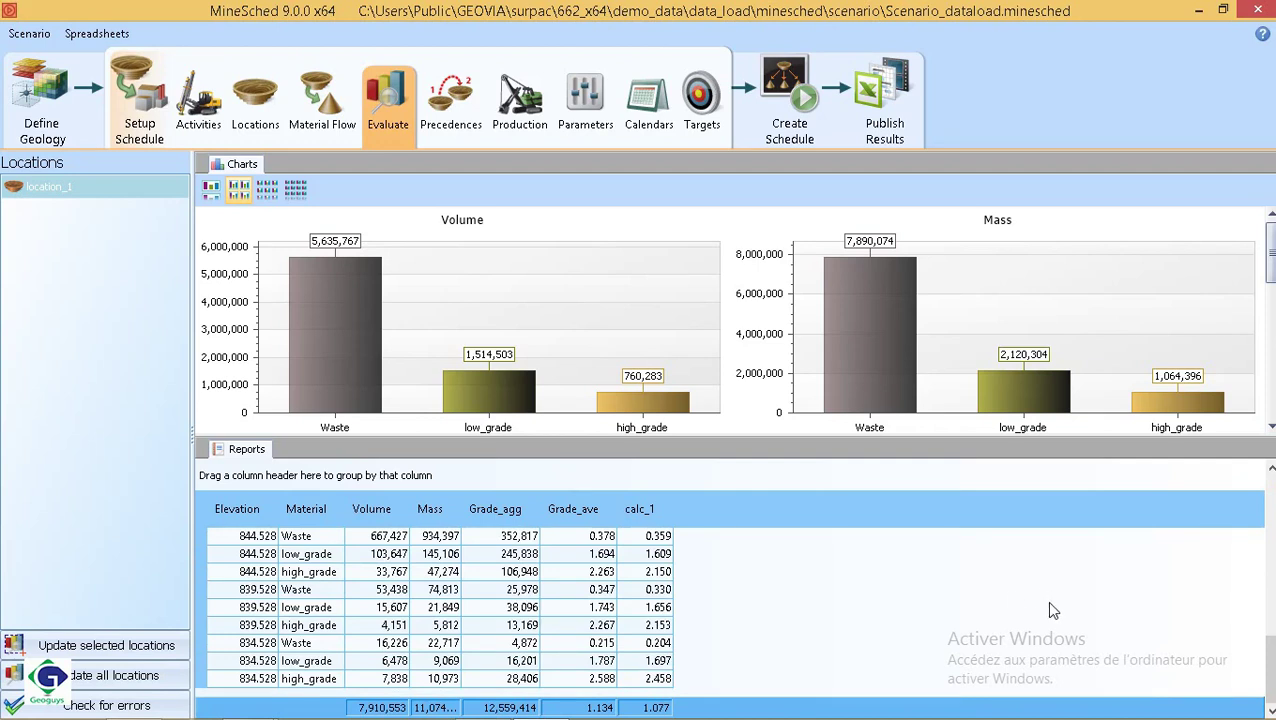
- Add two new mining resources alongside CAT_375_B/H in the production setup
{"action": "left_click", "coordinate": [519, 100]}
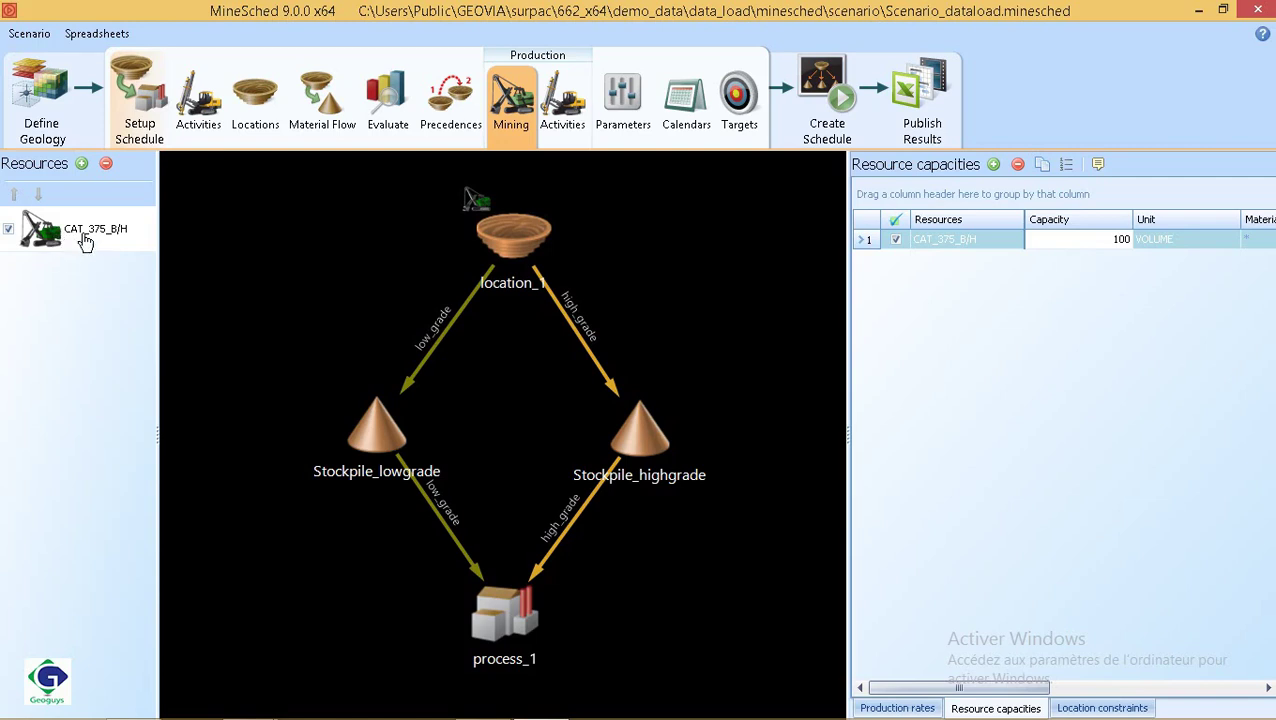
{"action": "left_click", "coordinate": [82, 164]}
{"action": "left_click", "coordinate": [82, 164]}
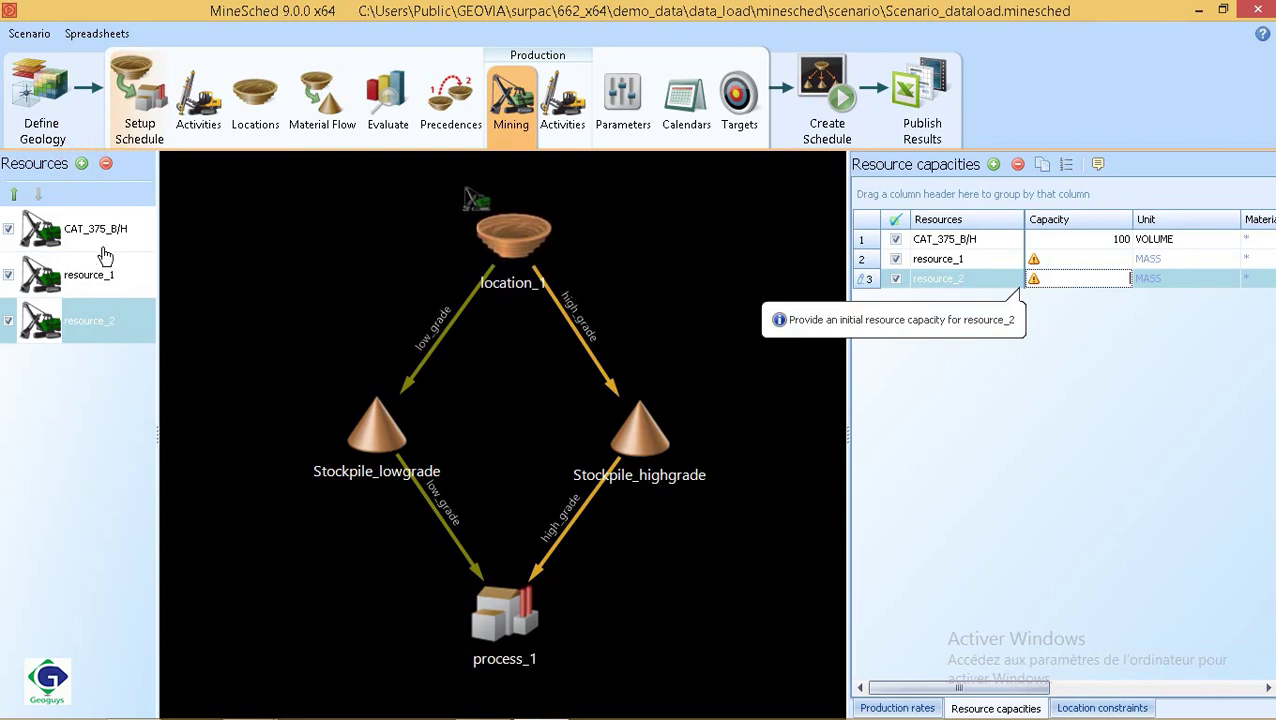
- Delete the extra mining resources resource_2 and resource_1
{"action": "left_click", "coordinate": [106, 164]}
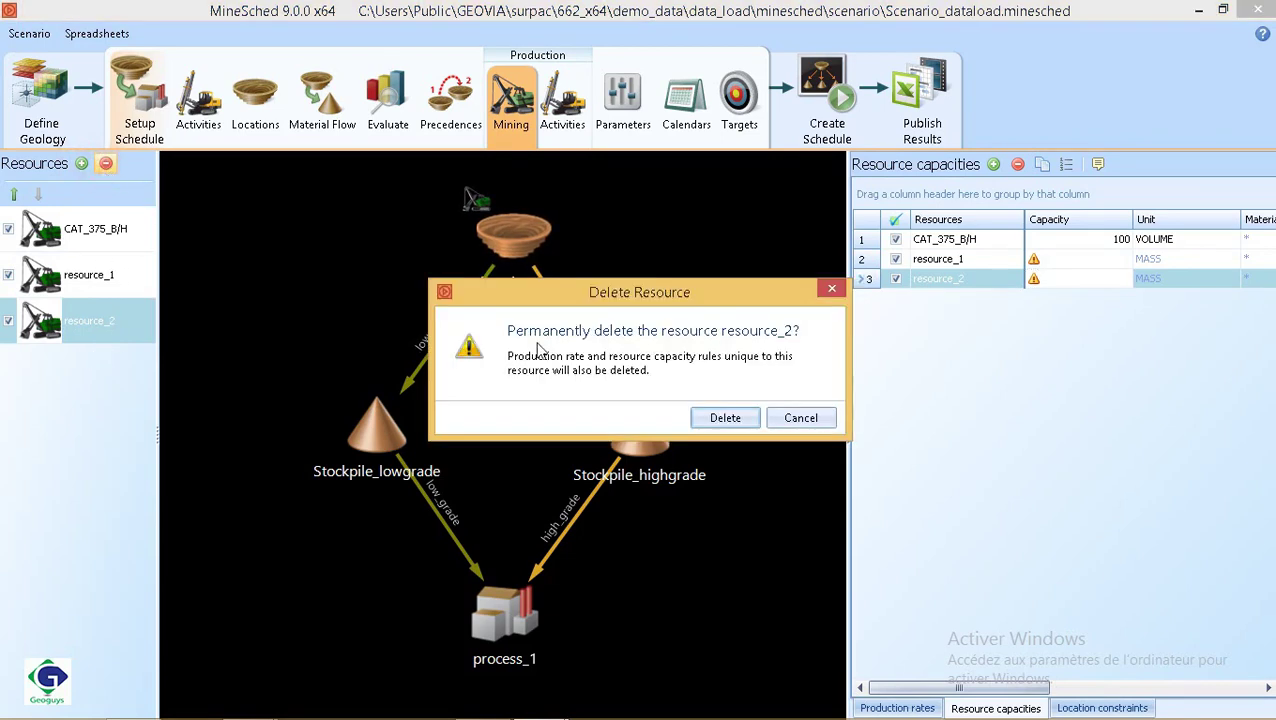
{"action": "left_click", "coordinate": [725, 417]}
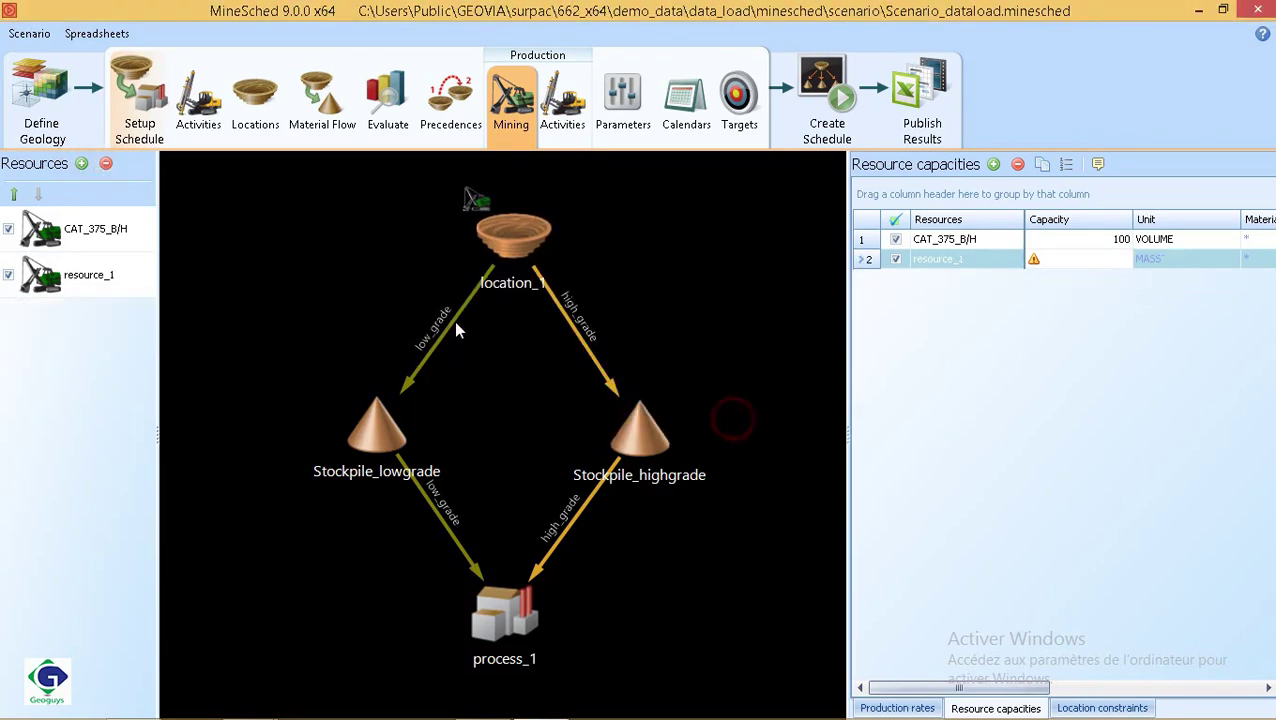
{"action": "left_click", "coordinate": [106, 164]}
{"action": "left_click", "coordinate": [743, 427]}
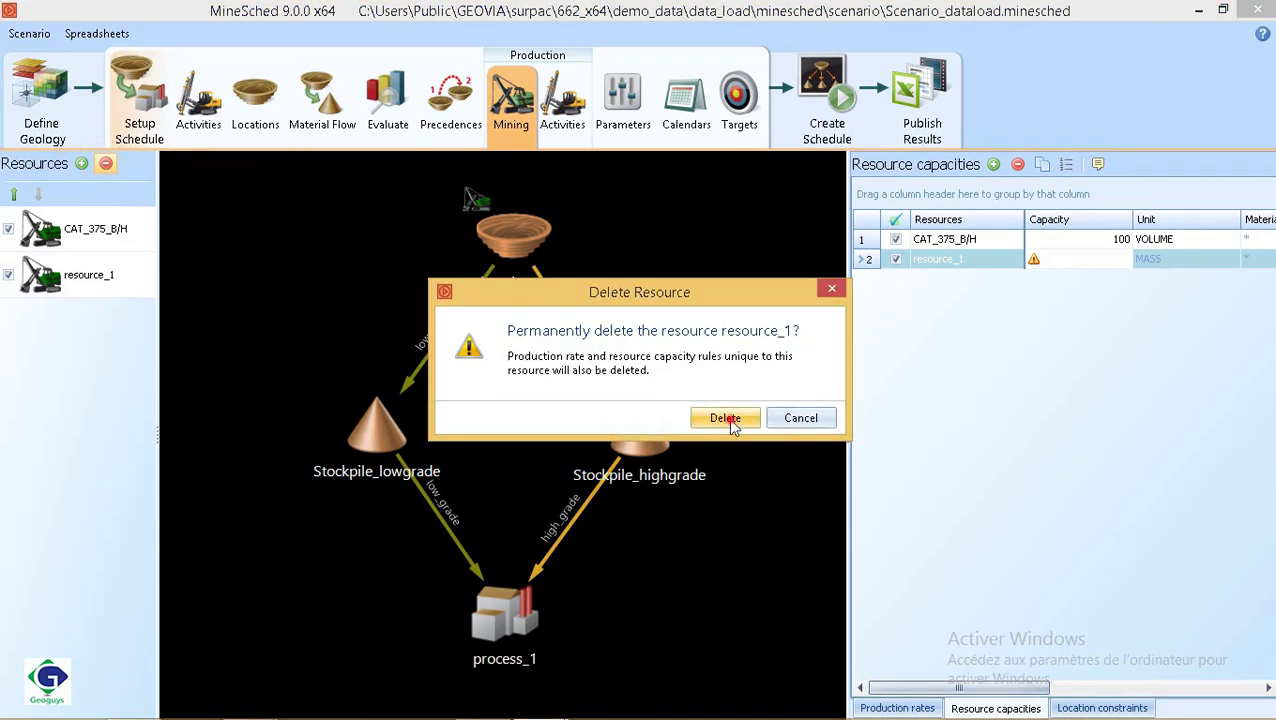
- Review the location_1 parameters and the Holidays calendar, briefly switching its type to Working and back to Holidays
{"action": "left_click", "coordinate": [622, 108]}
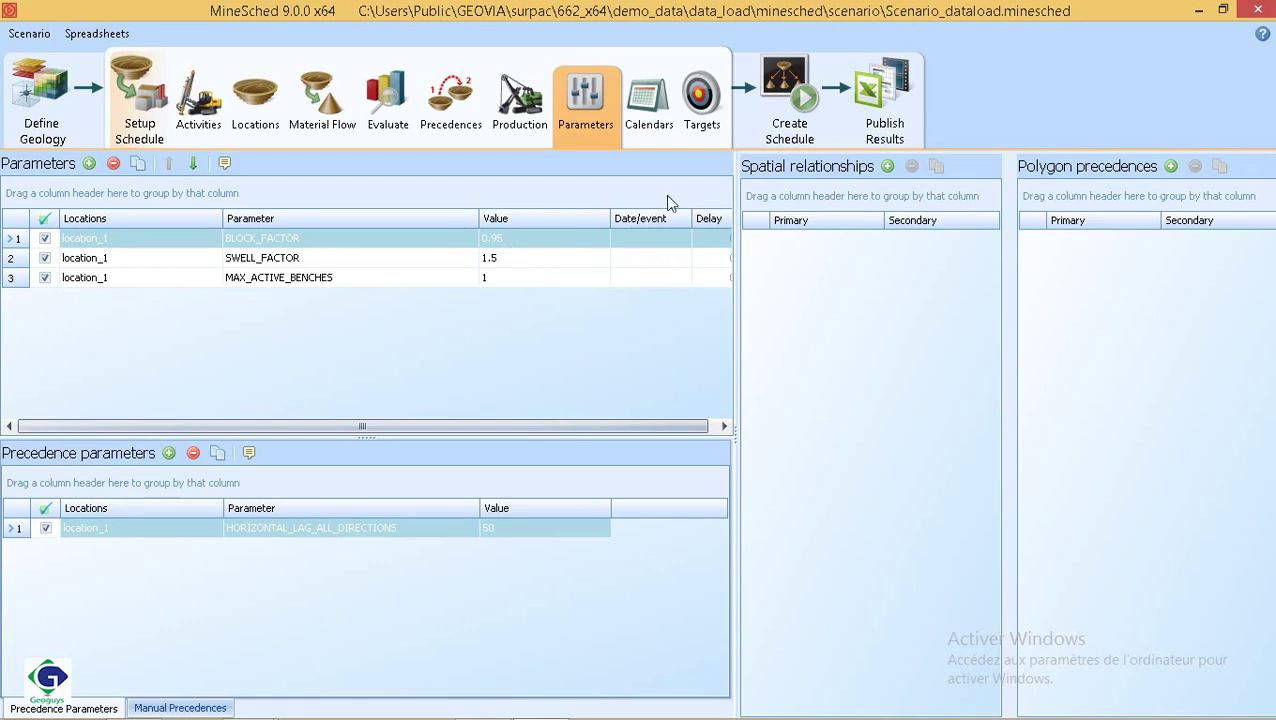
{"action": "left_click", "coordinate": [651, 124]}
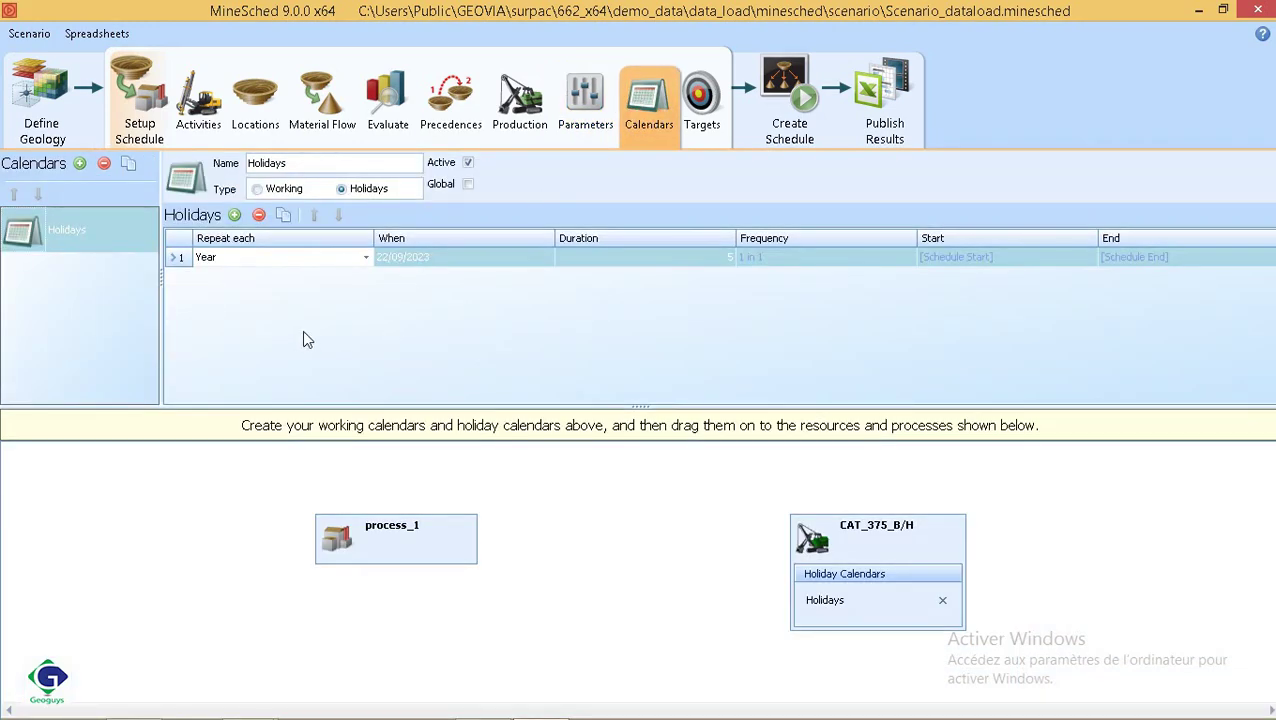
{"action": "left_click", "coordinate": [257, 189]}
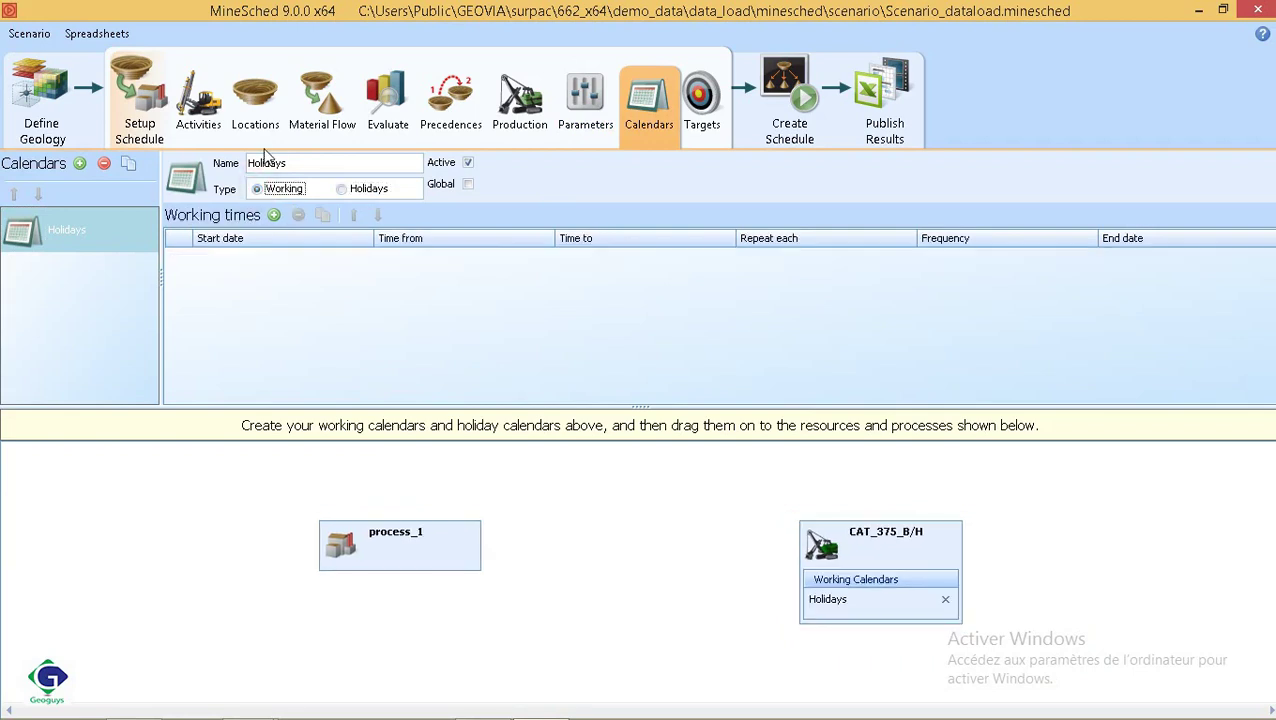
{"action": "left_click", "coordinate": [344, 189]}
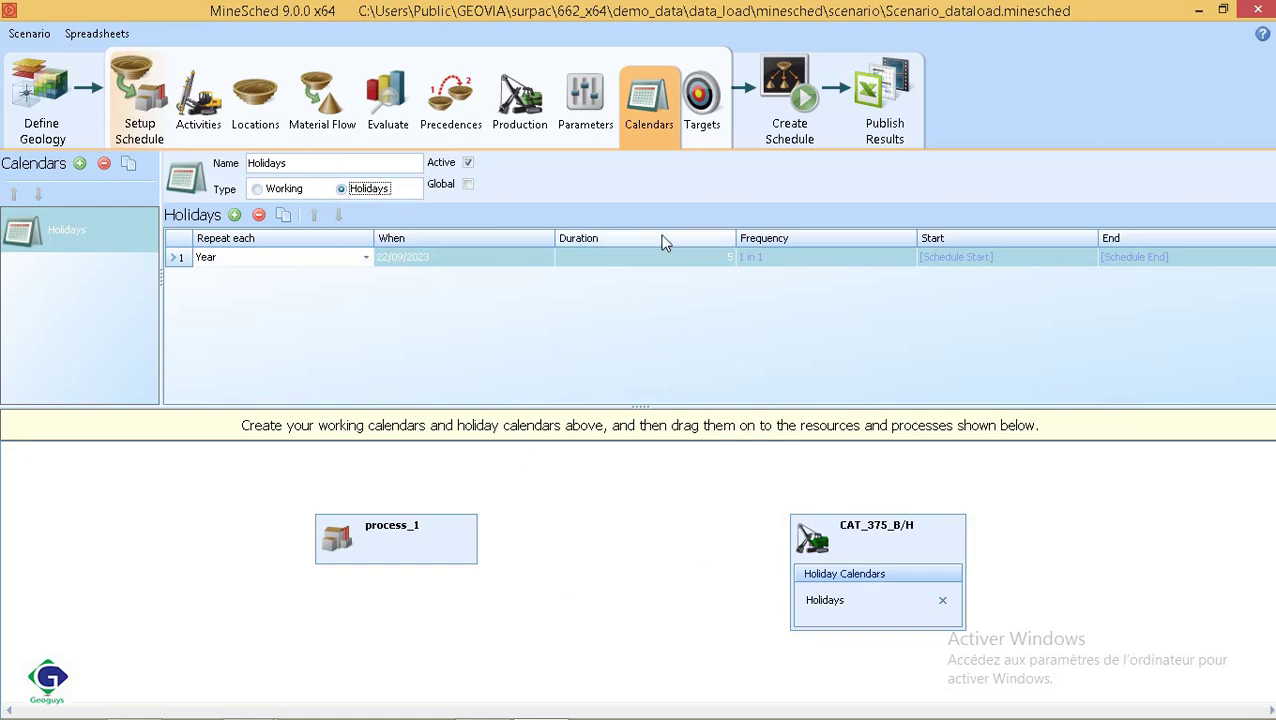
- Examine the Production Locations chart of the schedule for the waste, low_grade and high_grade mass removed per period
{"action": "left_click", "coordinate": [779, 106]}
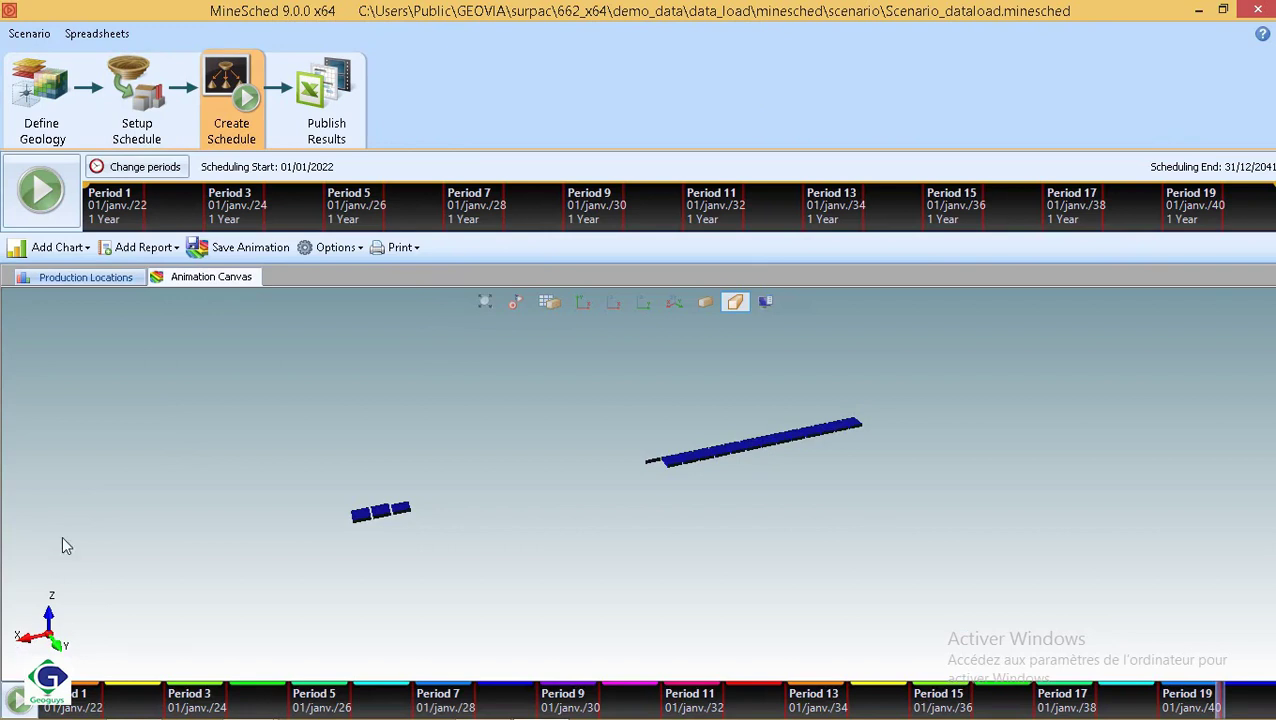
{"action": "left_click", "coordinate": [89, 276]}
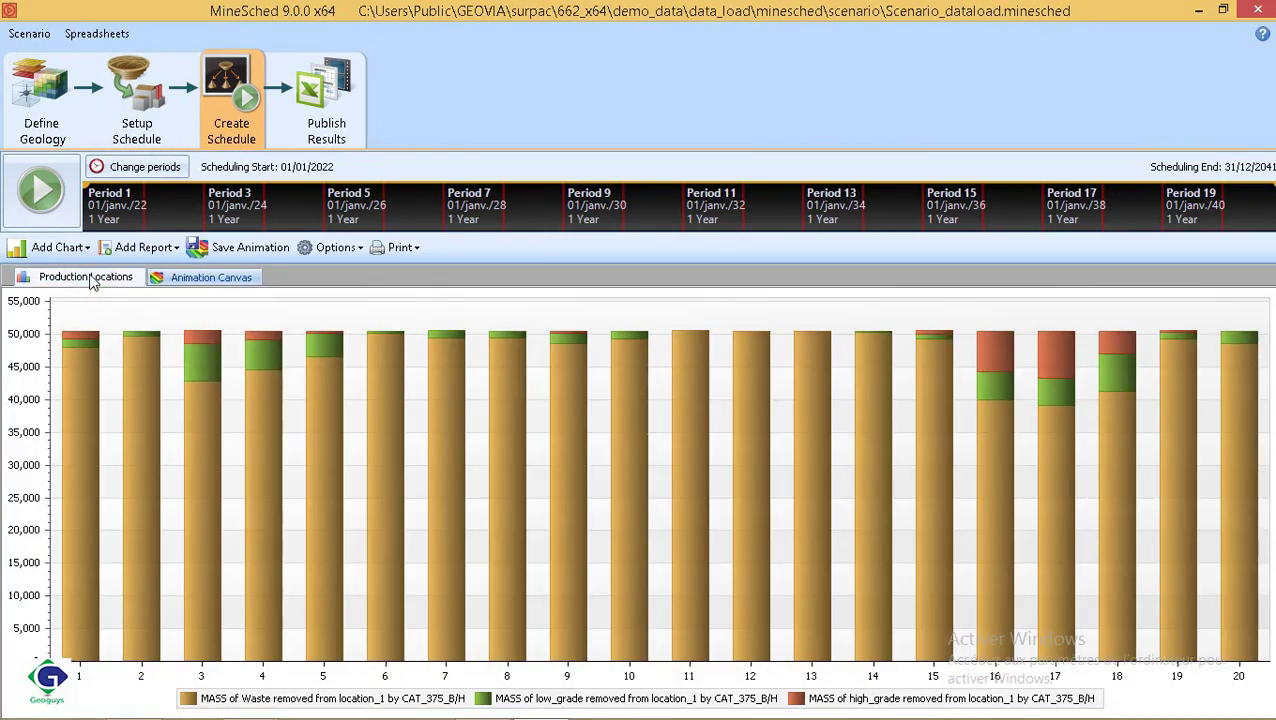
{"action": "mouse_move", "coordinate": [155, 352]}
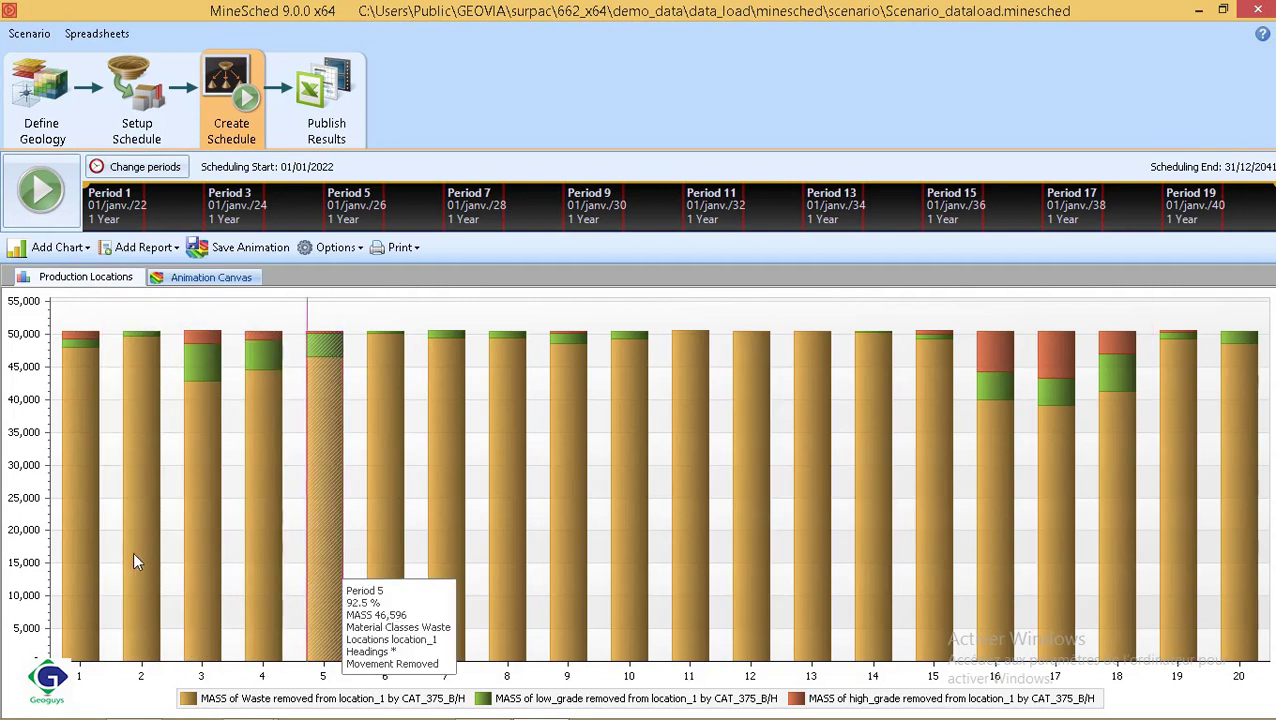
{"action": "mouse_move", "coordinate": [72, 496]}
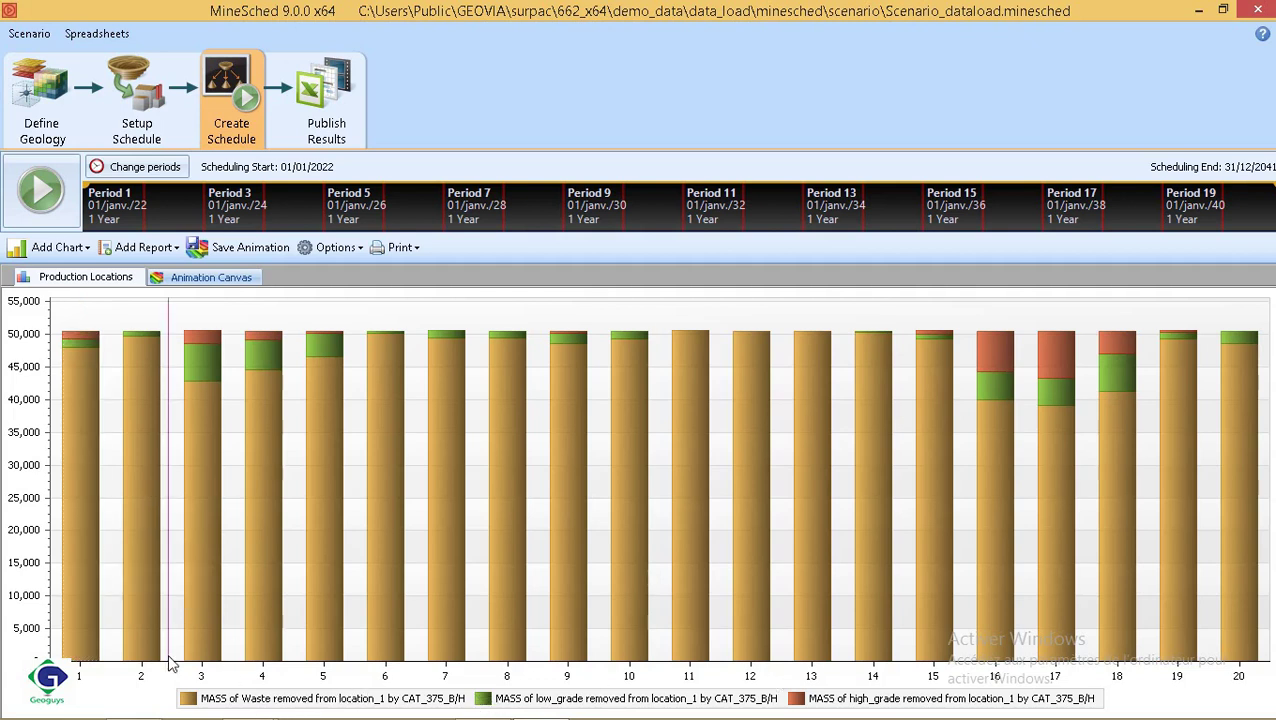
{"action": "mouse_move", "coordinate": [85, 580]}
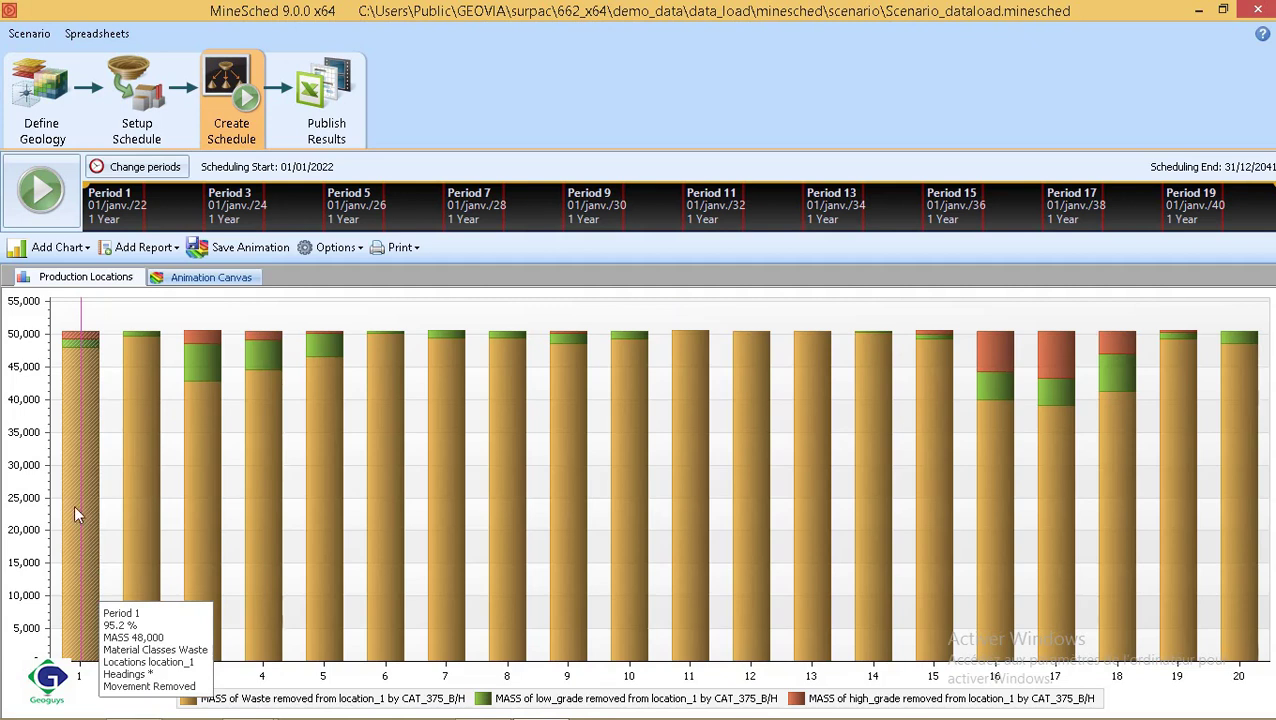
{"action": "mouse_move", "coordinate": [84, 347]}
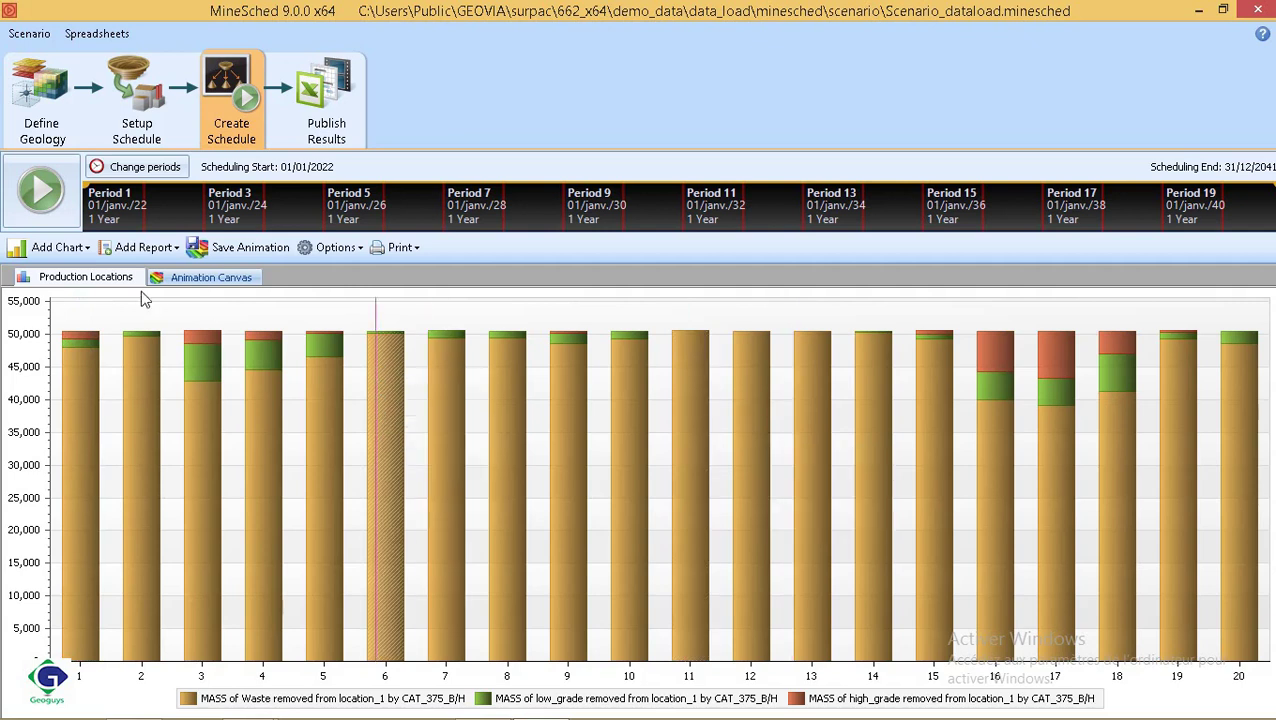
- Play the schedule animation twice and view the coloured mining blocks from different sides
{"action": "left_click", "coordinate": [181, 279]}
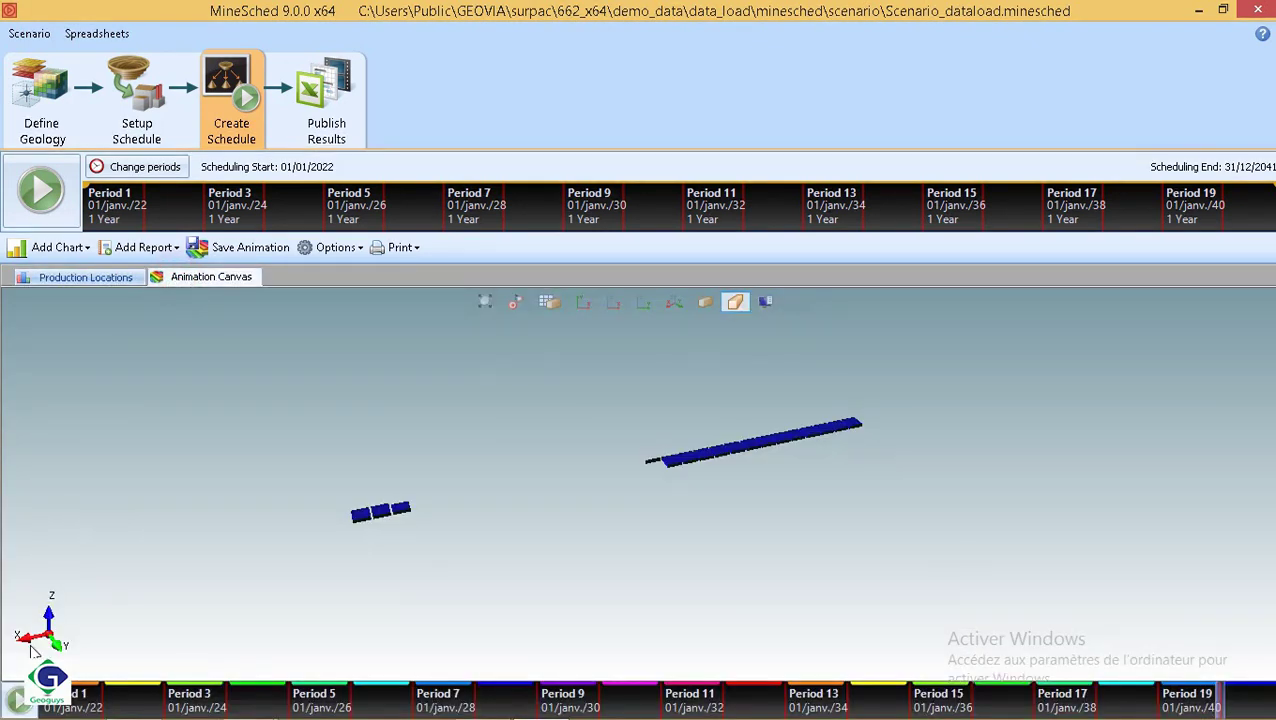
{"action": "left_click", "coordinate": [22, 700]}
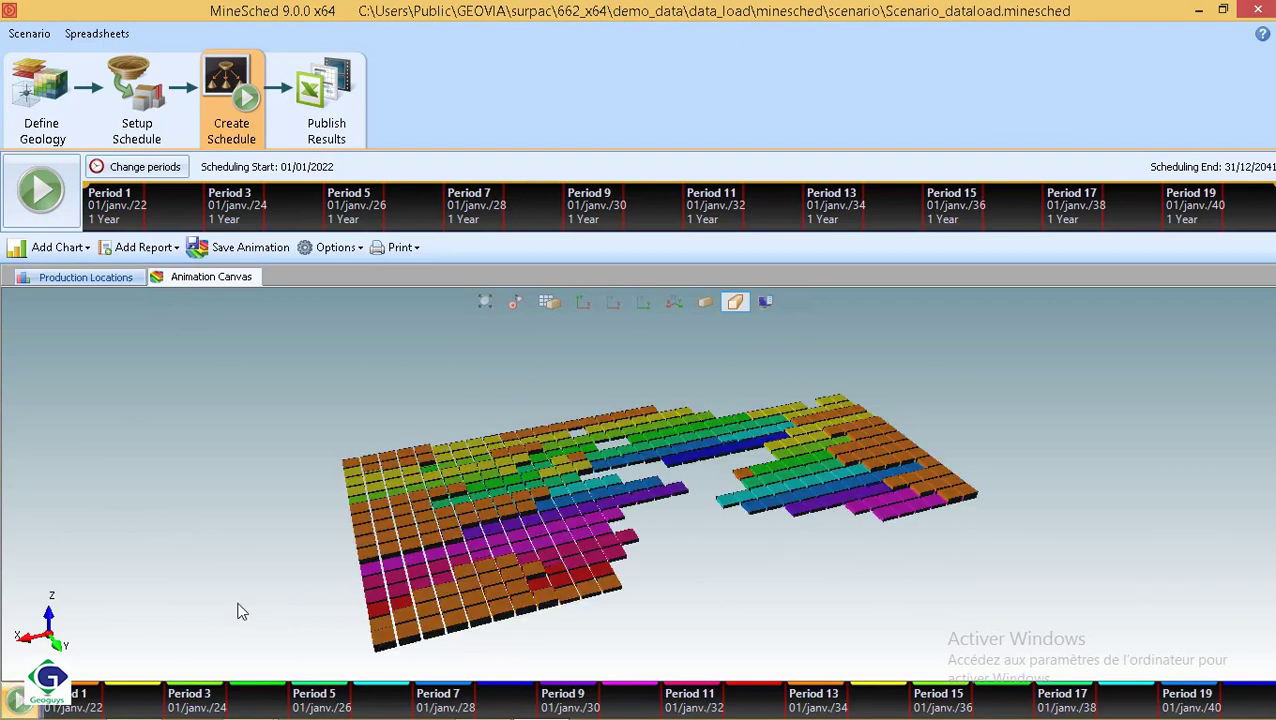
{"action": "left_click_drag", "start_coordinate": [822, 480], "coordinate": [415, 493]}
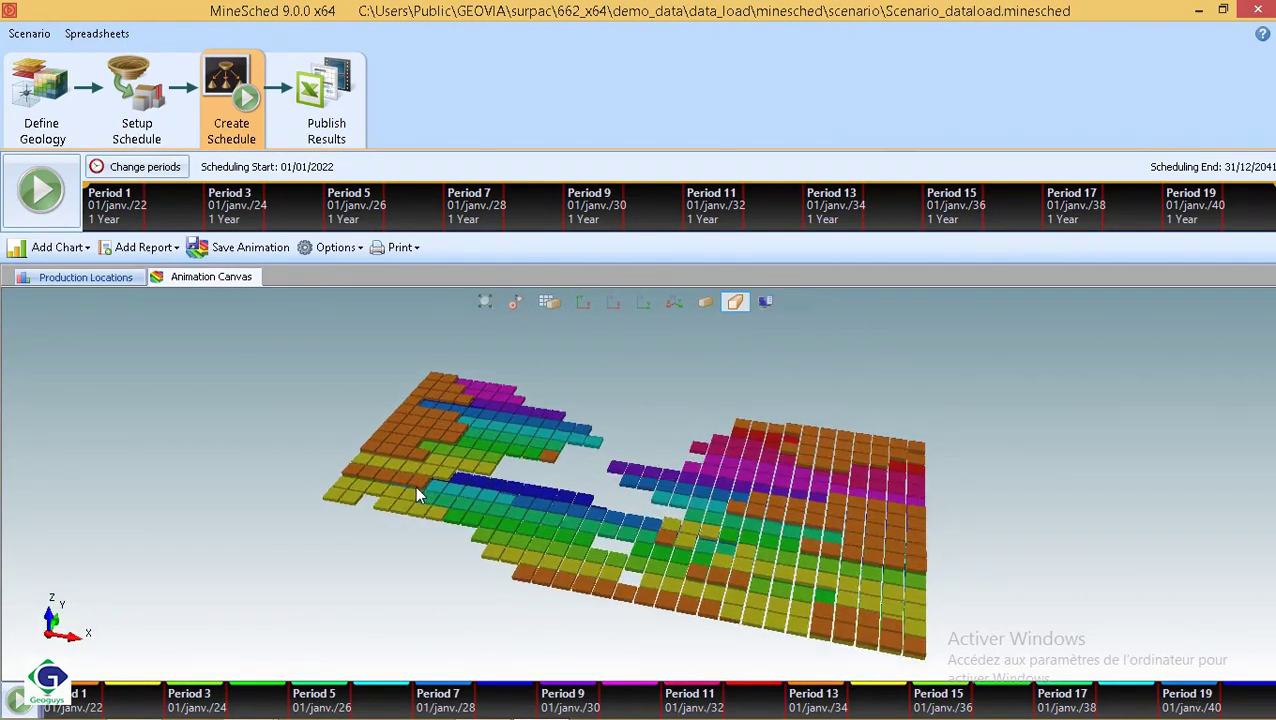
{"action": "mouse_move", "coordinate": [419, 422]}
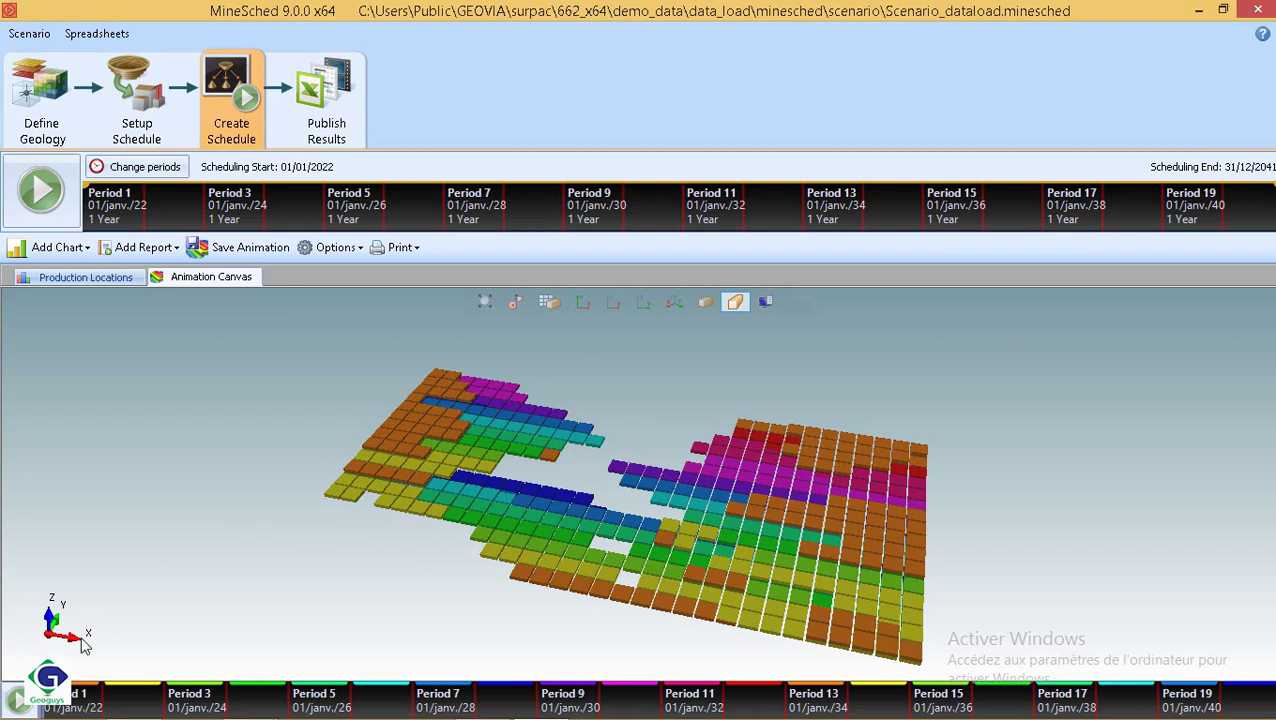
{"action": "left_click", "coordinate": [19, 705]}
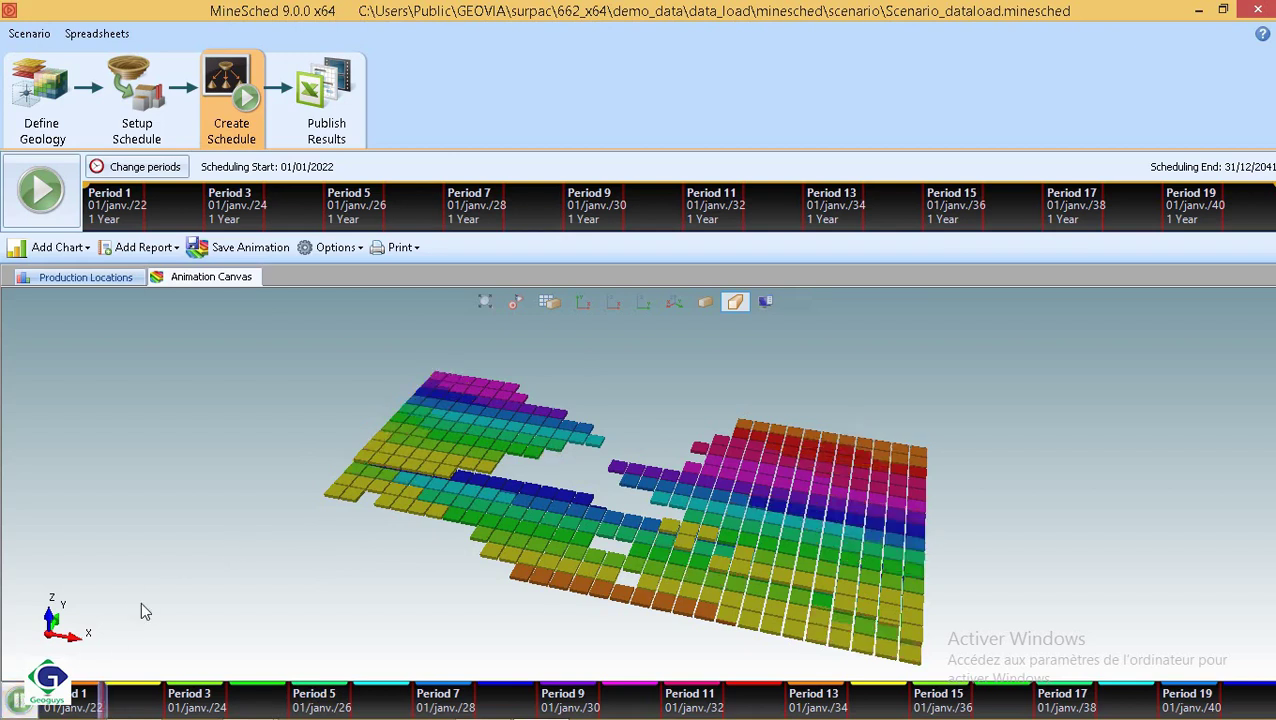
{"action": "left_click_drag", "start_coordinate": [960, 550], "coordinate": [687, 534]}
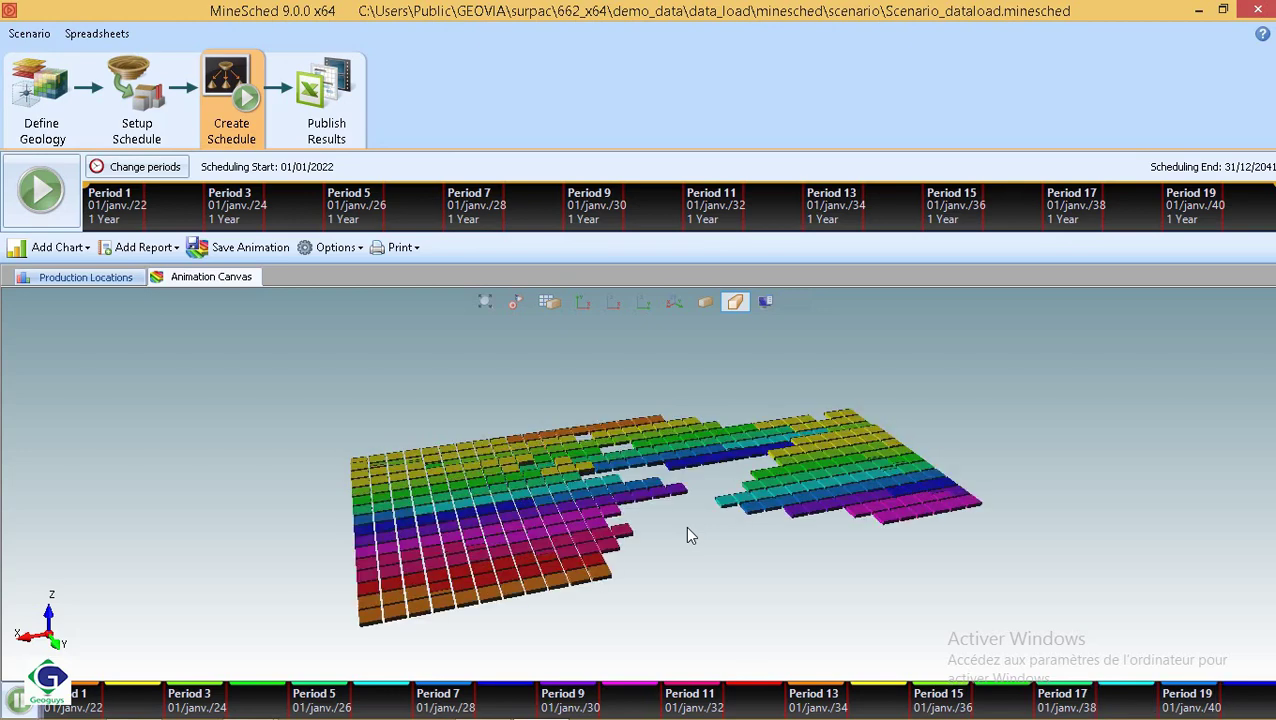
{"action": "left_click_drag", "start_coordinate": [760, 535], "coordinate": [152, 534]}
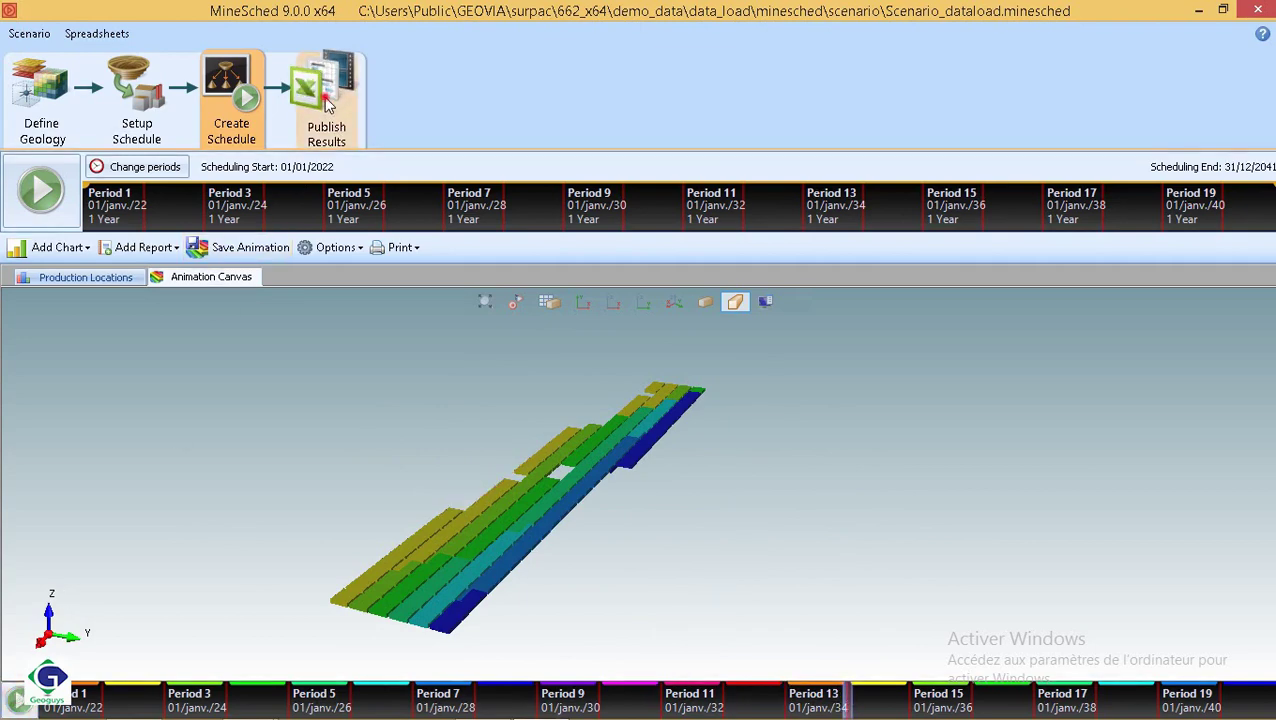
- Open the graphical results settings for publishing the schedule
{"action": "left_click", "coordinate": [327, 104]}
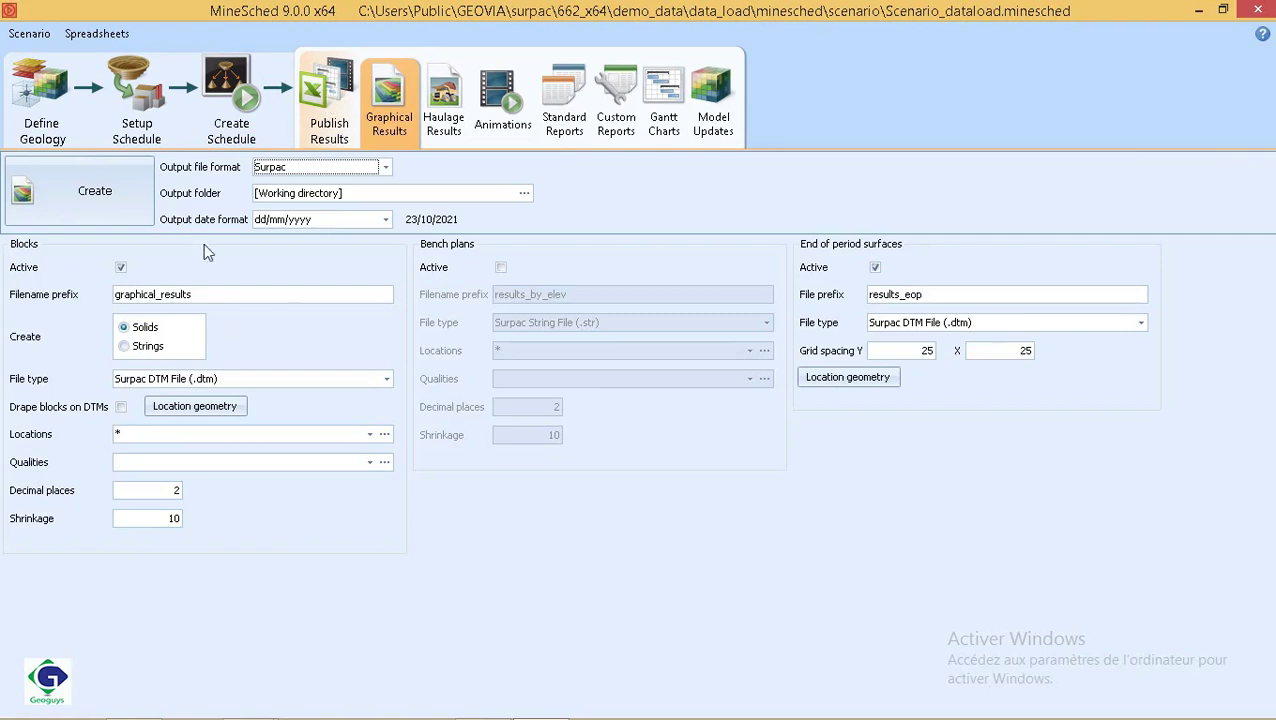